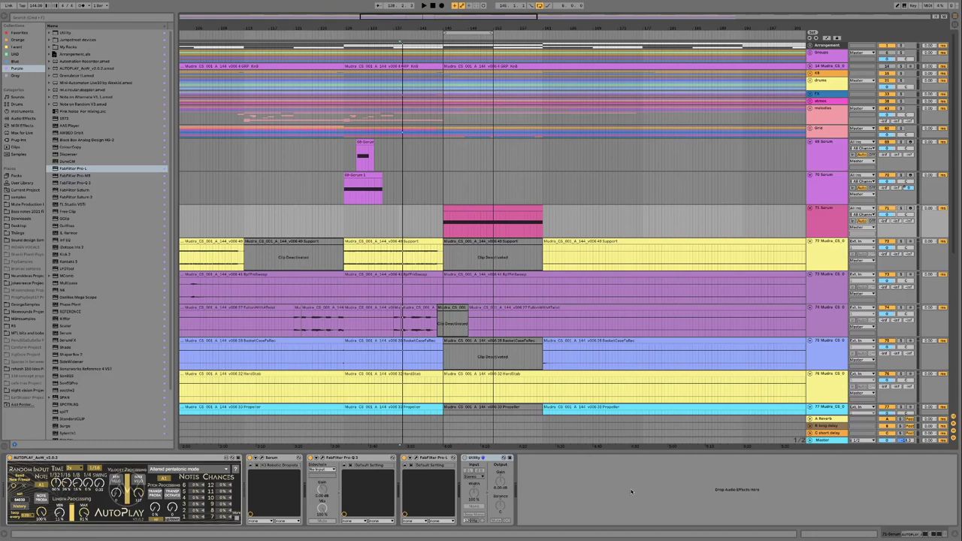
Step: Arm the 71 Serum track, play the arrangement back, then select its pink clip
{"action": "left_click", "coordinate": [415, 222]}
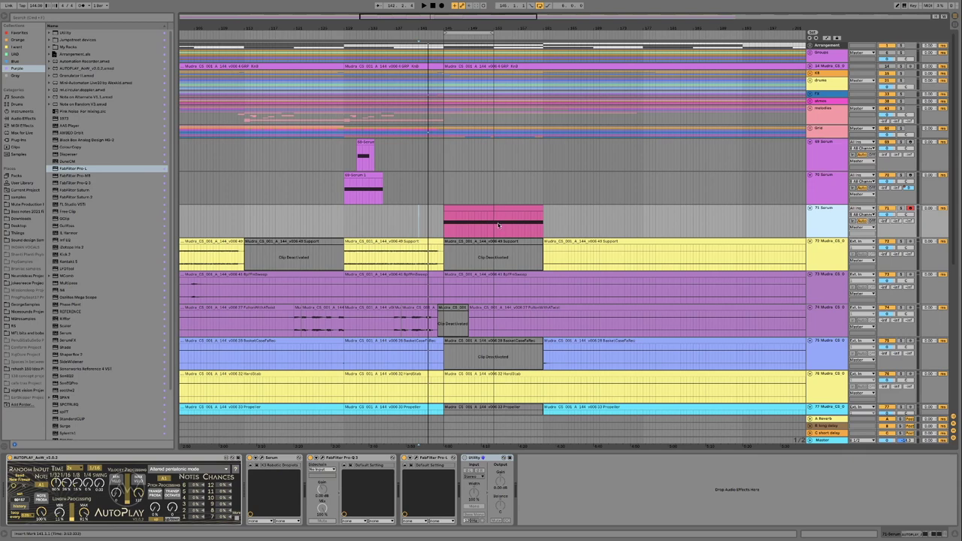
{"action": "key", "text": "space"}
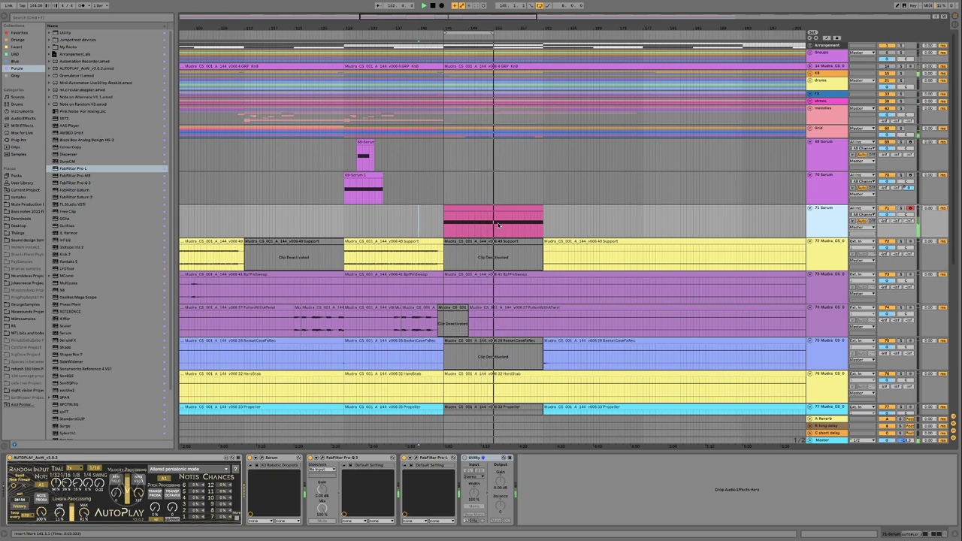
{"action": "key", "text": "space"}
{"action": "left_click", "coordinate": [473, 208]}
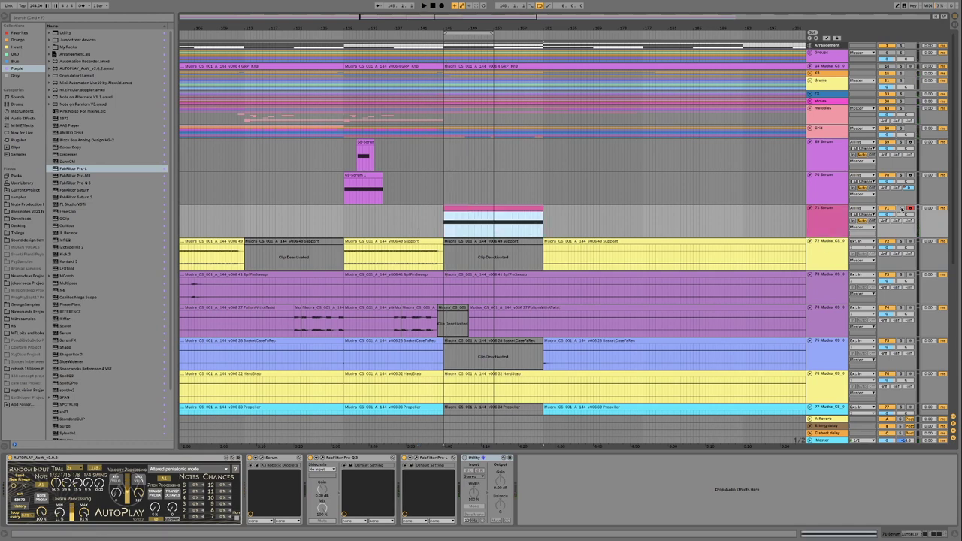
{"action": "left_click", "coordinate": [902, 209]}
{"action": "key", "text": "space"}
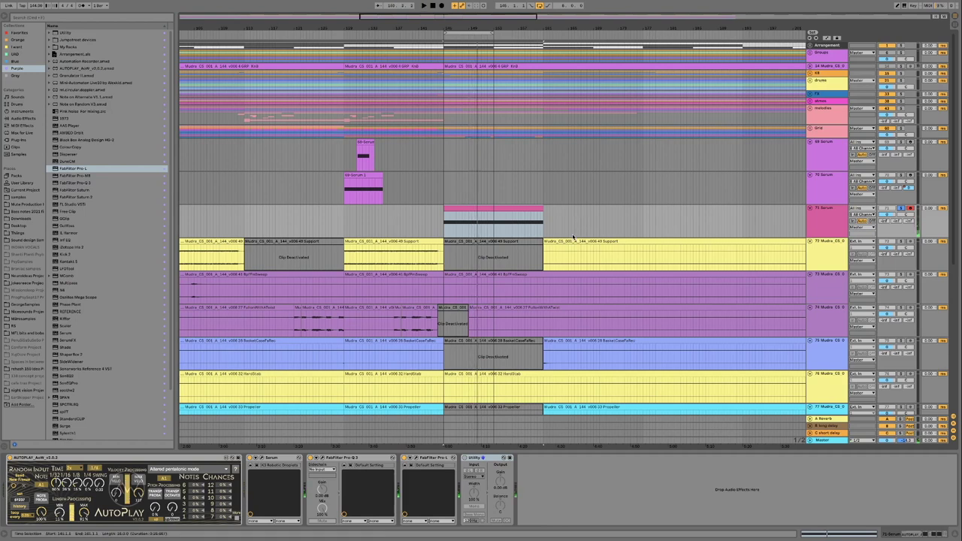
{"action": "left_click", "coordinate": [621, 231]}
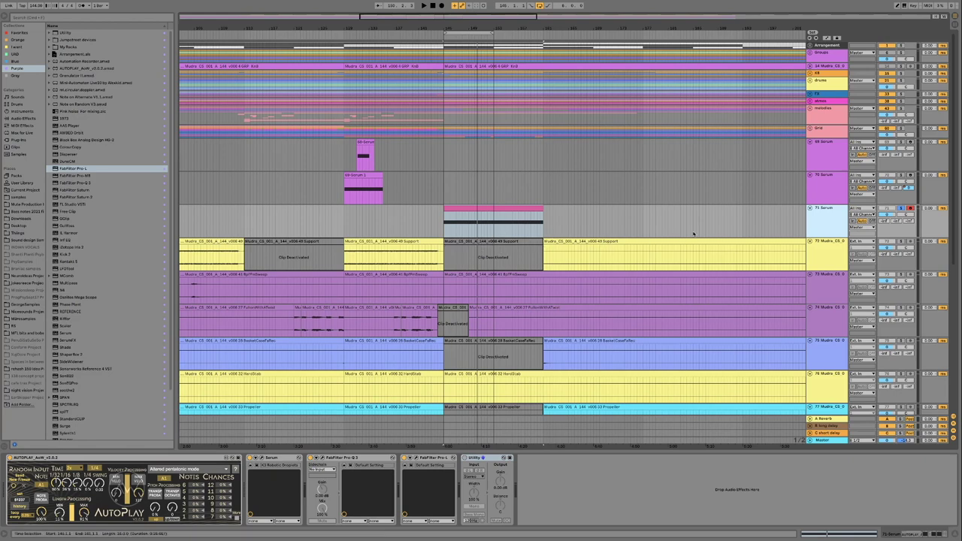
{"action": "left_click", "coordinate": [902, 208]}
{"action": "key", "text": "ctrl+shift+t"}
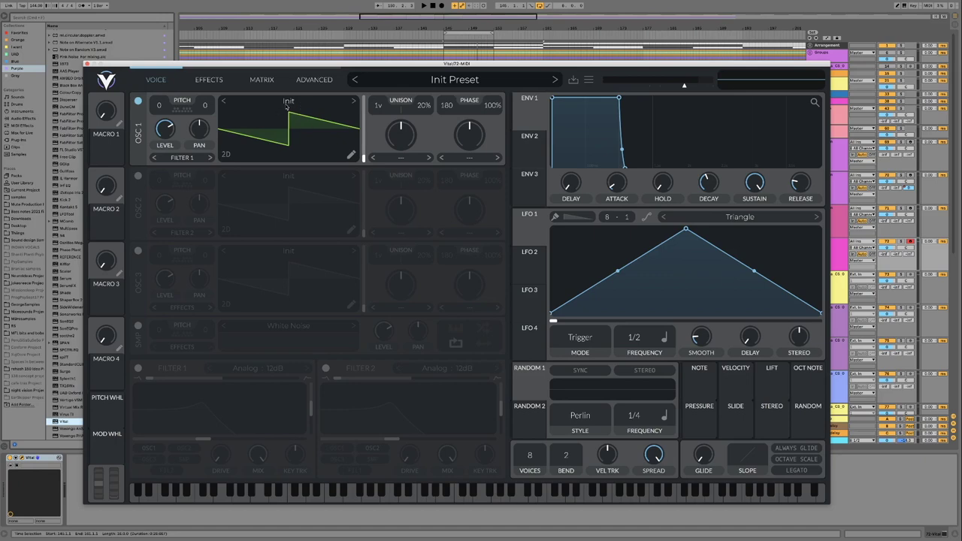
Step: Add a Frequency Filter modifier to OSC 1's wavetable and select its keyframe
{"action": "left_click", "coordinate": [351, 155]}
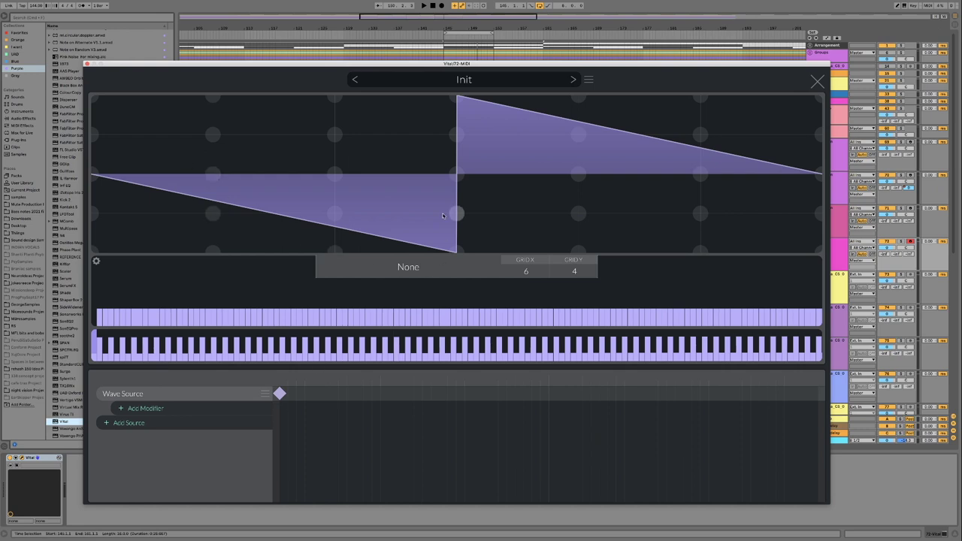
{"action": "left_click", "coordinate": [226, 410]}
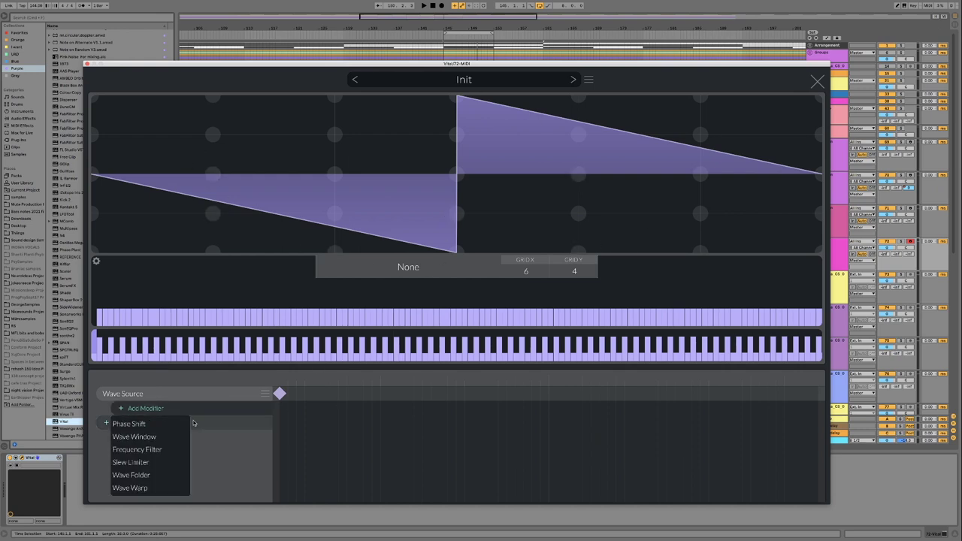
{"action": "left_click", "coordinate": [141, 450]}
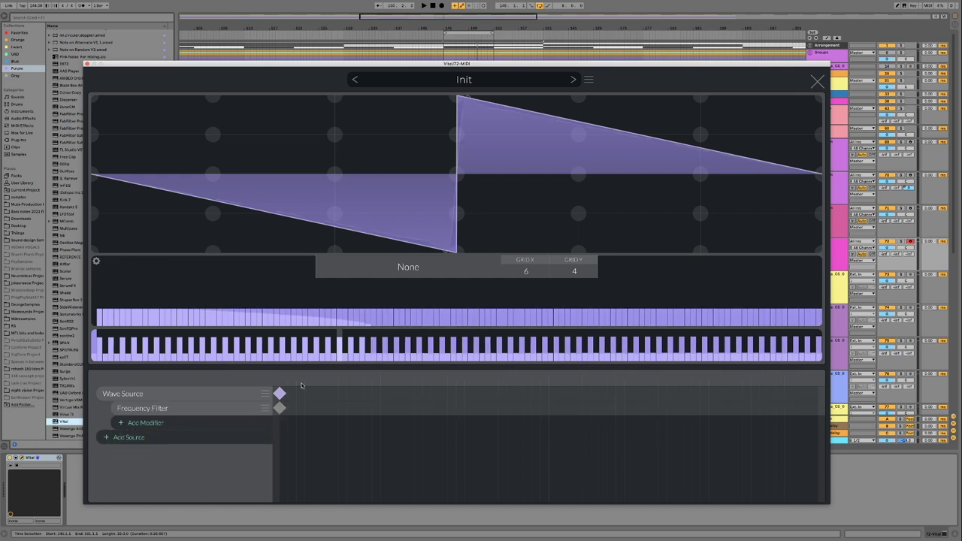
{"action": "left_click", "coordinate": [279, 408]}
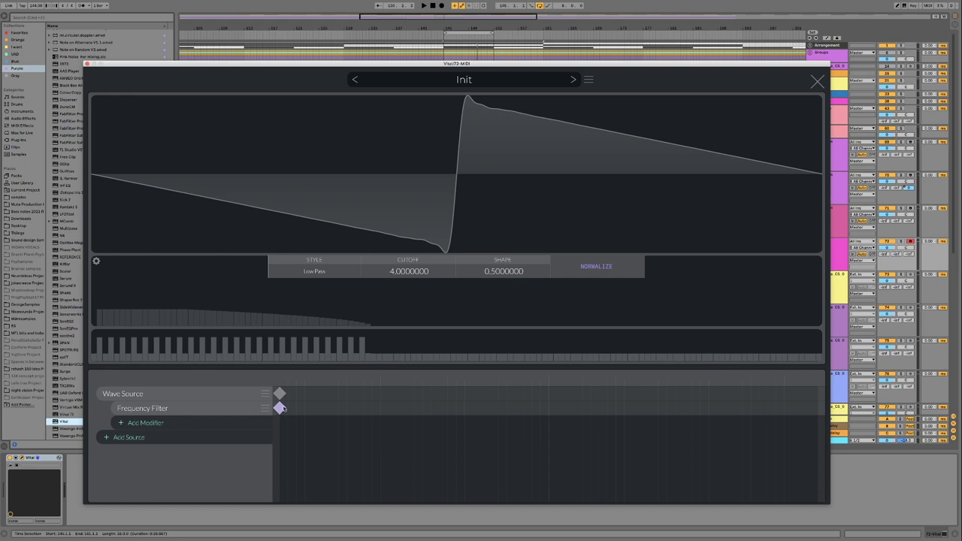
Step: Set the filter style to Band Pass with cutoff and shape at 0, then add a second keyframe
{"action": "left_click", "coordinate": [314, 272]}
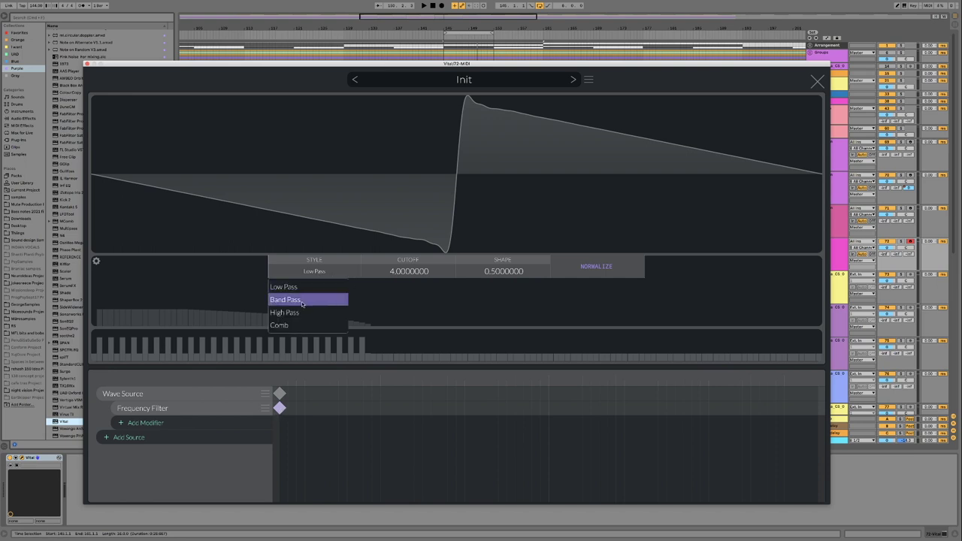
{"action": "left_click", "coordinate": [304, 301]}
{"action": "double_click", "coordinate": [396, 272]}
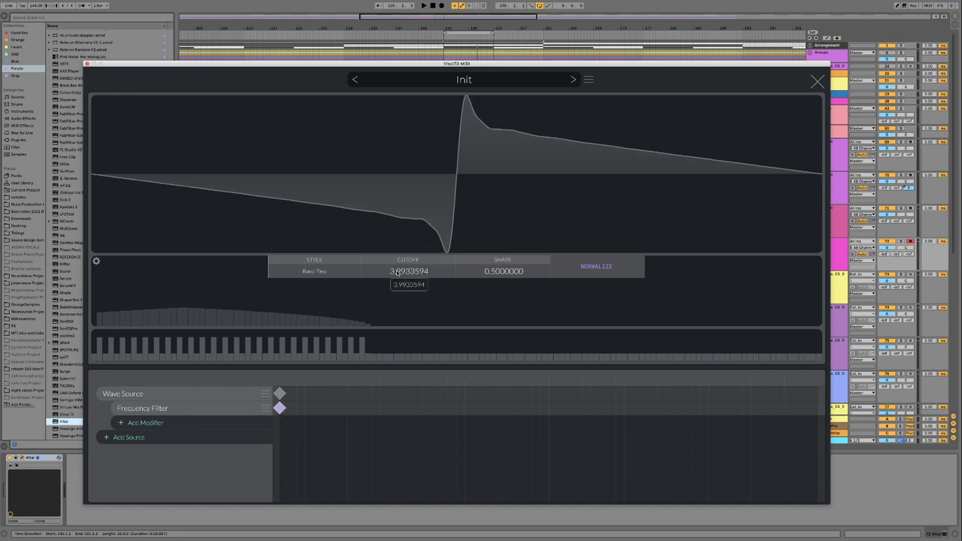
{"action": "double_click", "coordinate": [496, 272]}
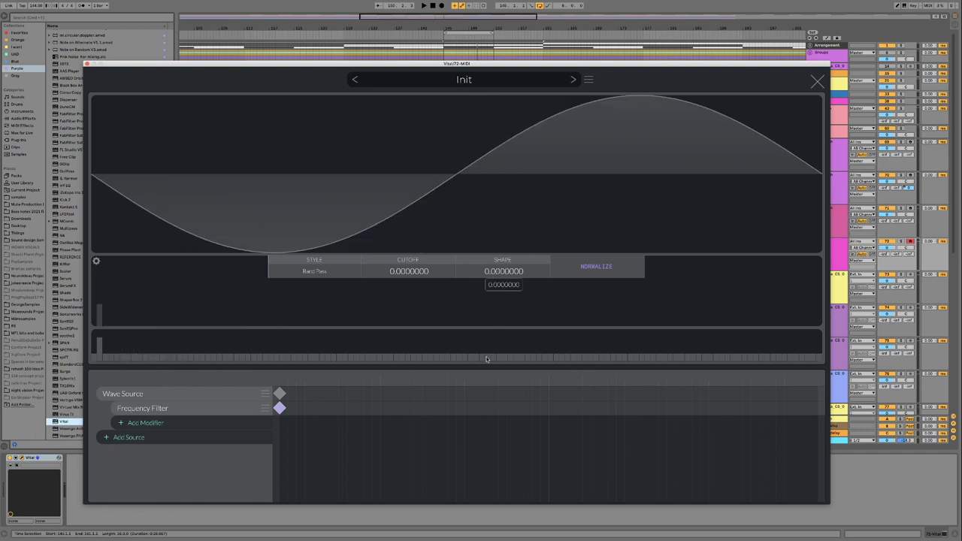
{"action": "left_click_drag", "start_coordinate": [493, 274], "coordinate": [487, 313]}
{"action": "left_click", "coordinate": [462, 408]}
Step: Move the new keyframe to the last frame and set it to cutoff 10, shape 0.25
{"action": "left_click_drag", "start_coordinate": [463, 408], "coordinate": [820, 409]}
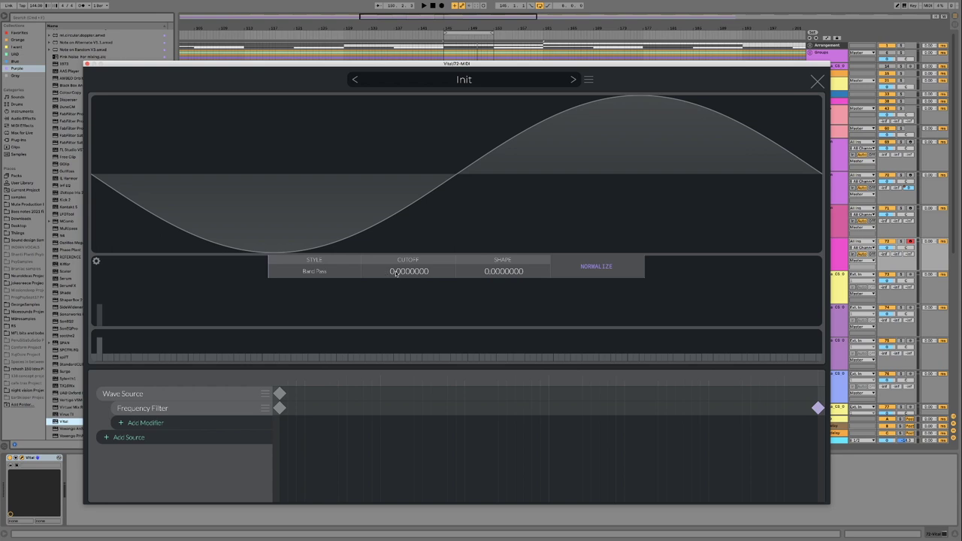
{"action": "left_click_drag", "start_coordinate": [397, 273], "coordinate": [392, 272]}
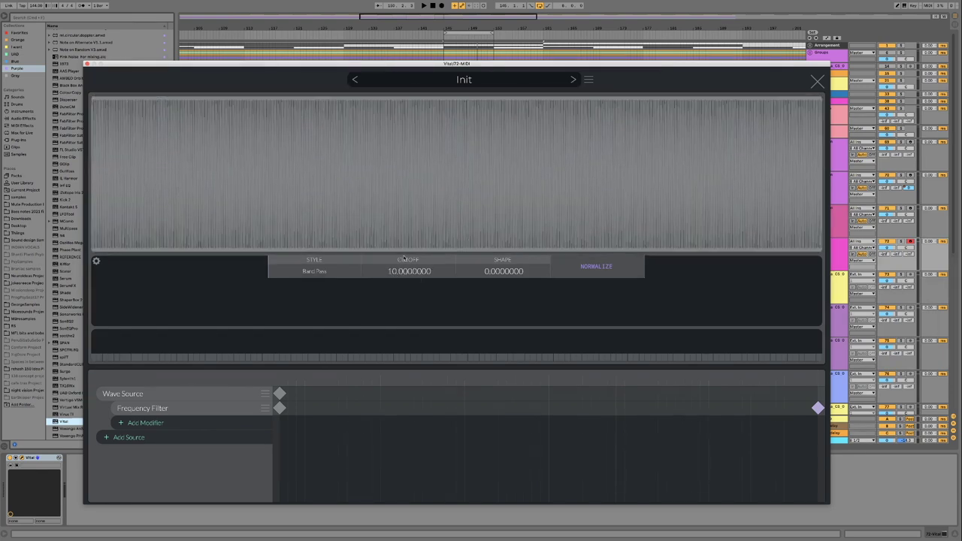
{"action": "right_click", "coordinate": [493, 276]}
{"action": "left_click", "coordinate": [497, 296]}
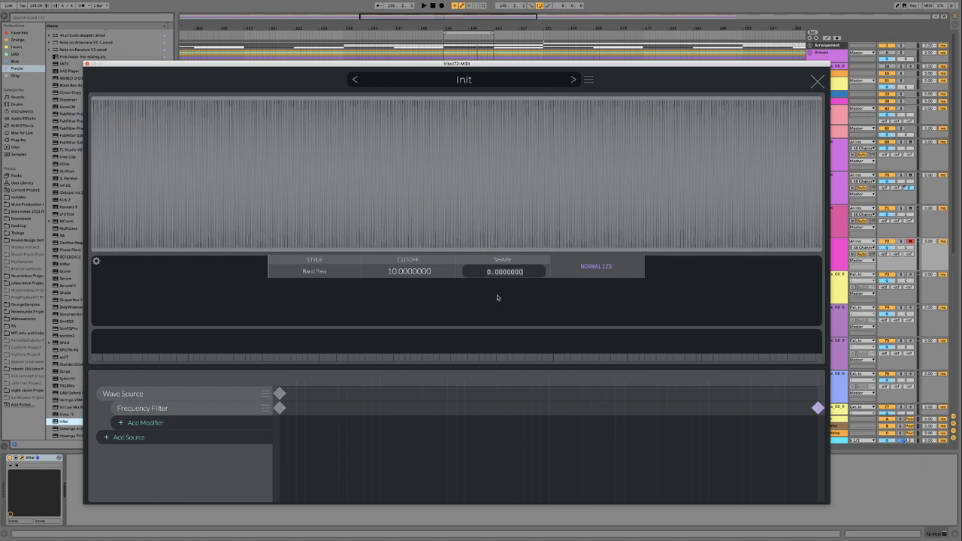
{"action": "type", "text": "0.25"}
{"action": "key", "text": "Return"}
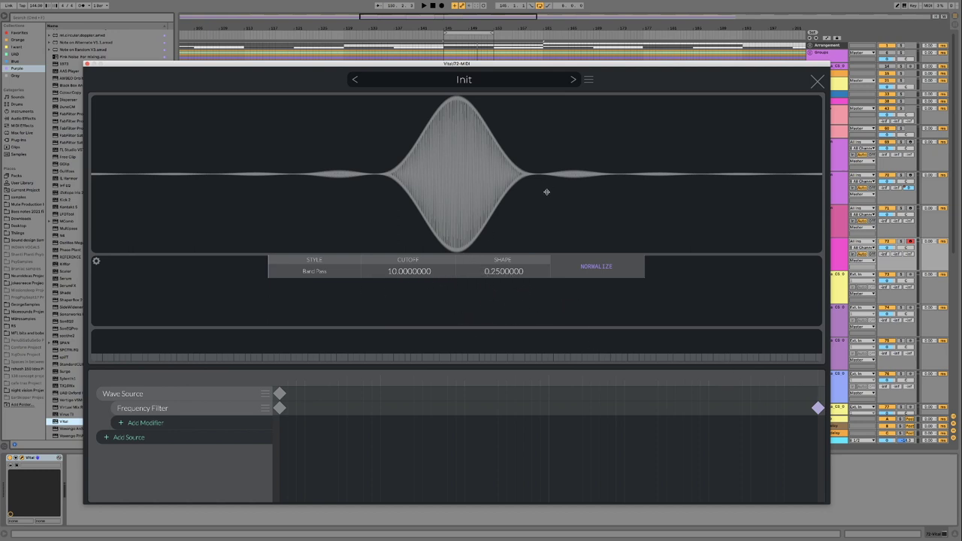
Step: Close the editor, set OSC 1's wavetable frame to 114.4, and reopen the wavetable editor
{"action": "left_click", "coordinate": [816, 82]}
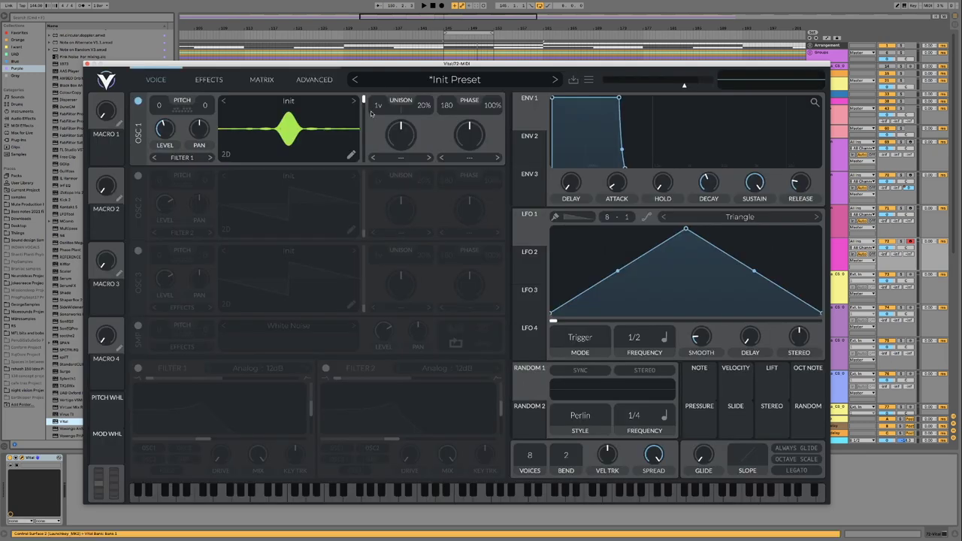
{"action": "left_click_drag", "start_coordinate": [366, 104], "coordinate": [362, 135]}
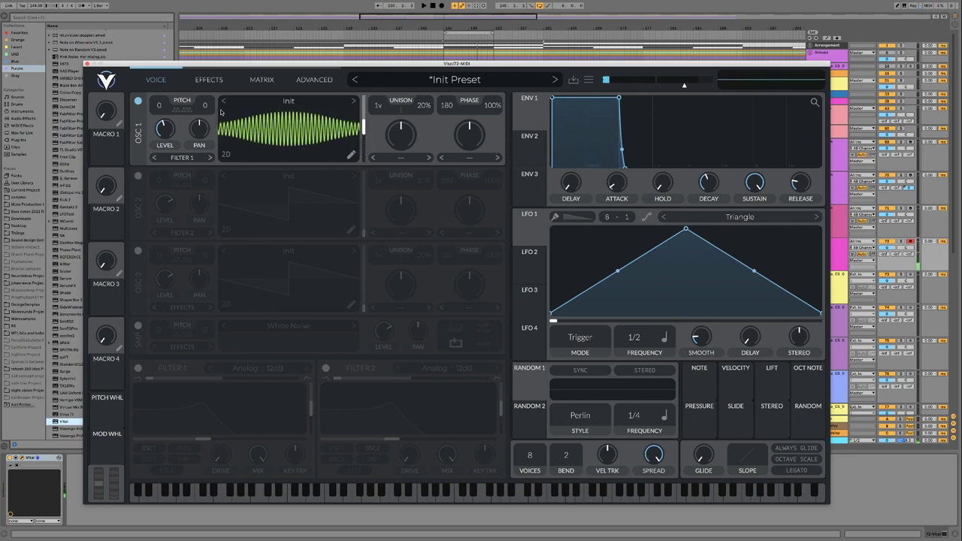
{"action": "left_click", "coordinate": [351, 154]}
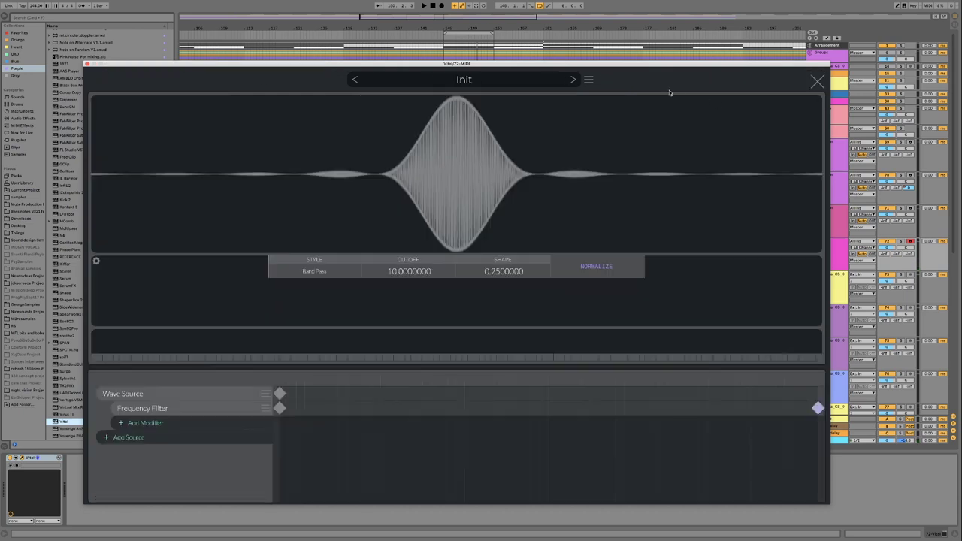
Step: Begin a .wav export to the User WAV folder, cancel it, and close the wavetable editor
{"action": "left_click", "coordinate": [589, 79]}
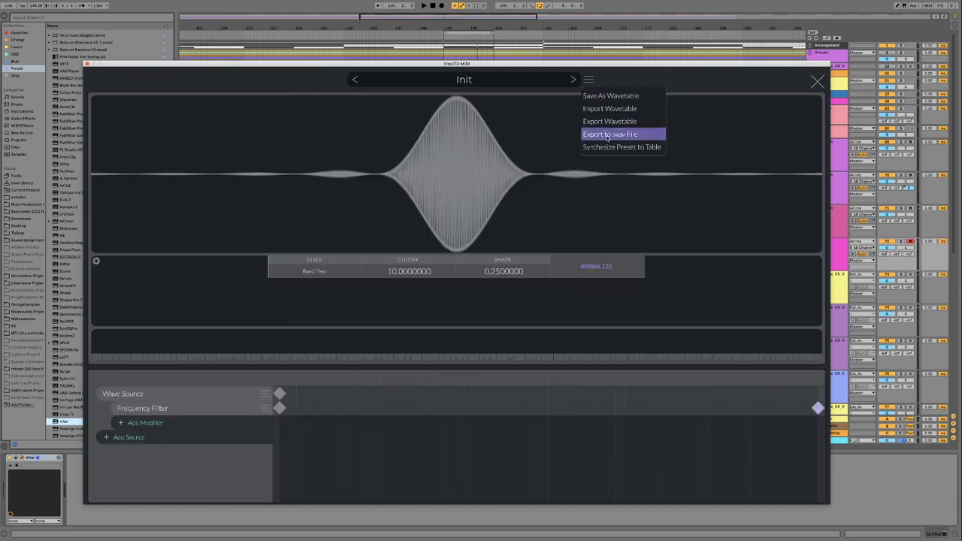
{"action": "left_click", "coordinate": [609, 134]}
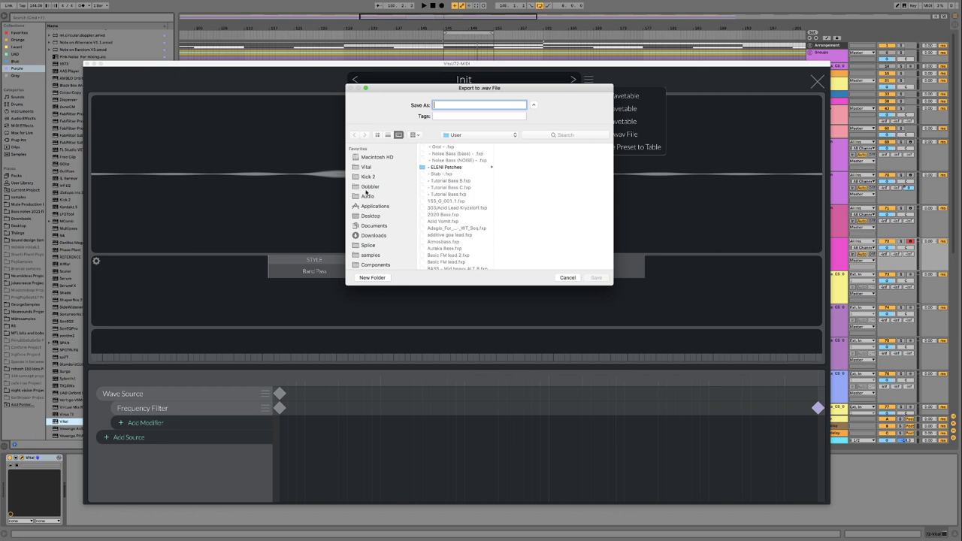
{"action": "left_click", "coordinate": [459, 136]}
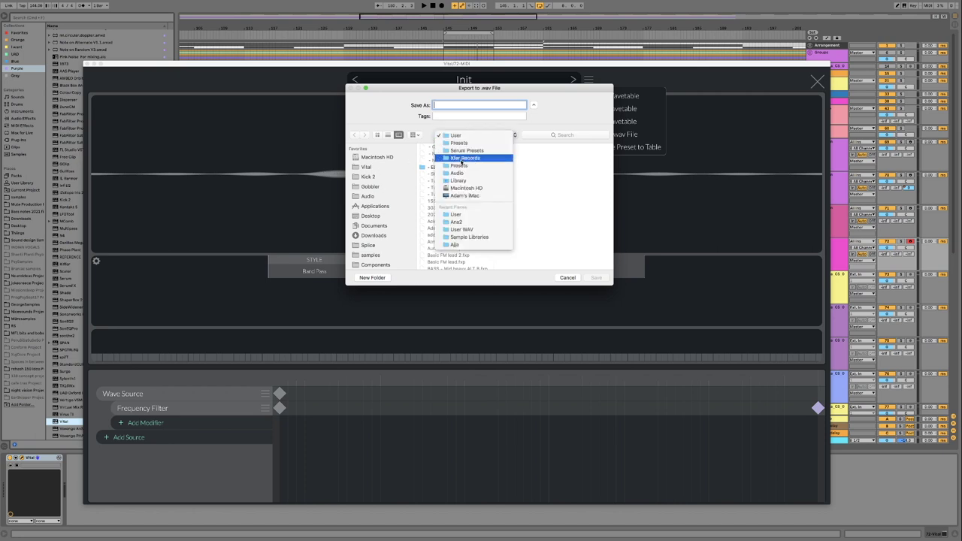
{"action": "left_click", "coordinate": [461, 229]}
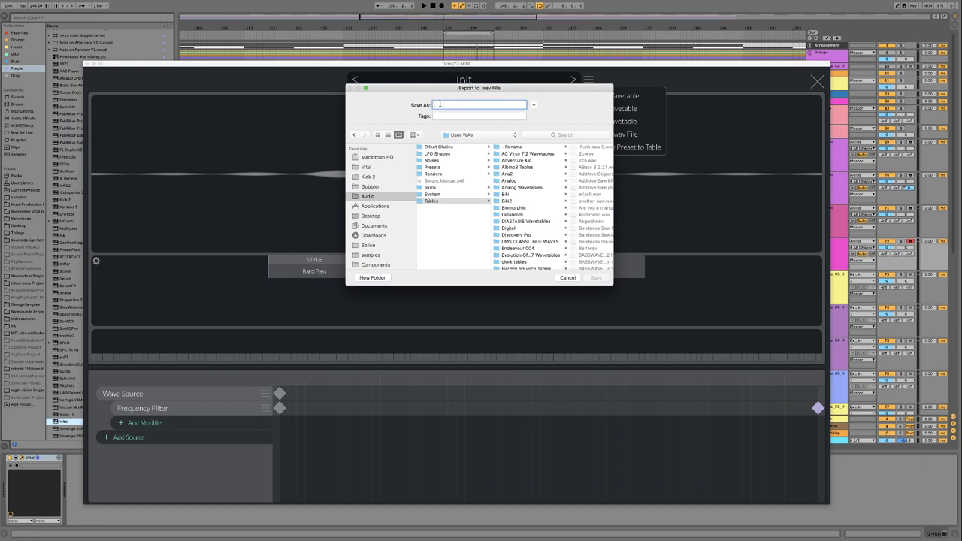
{"action": "left_click", "coordinate": [565, 278]}
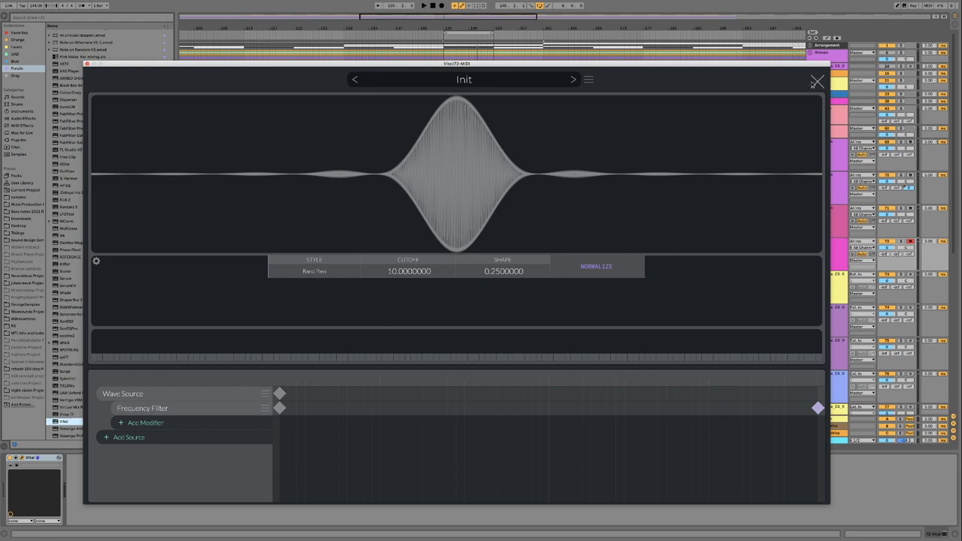
{"action": "left_click", "coordinate": [814, 83]}
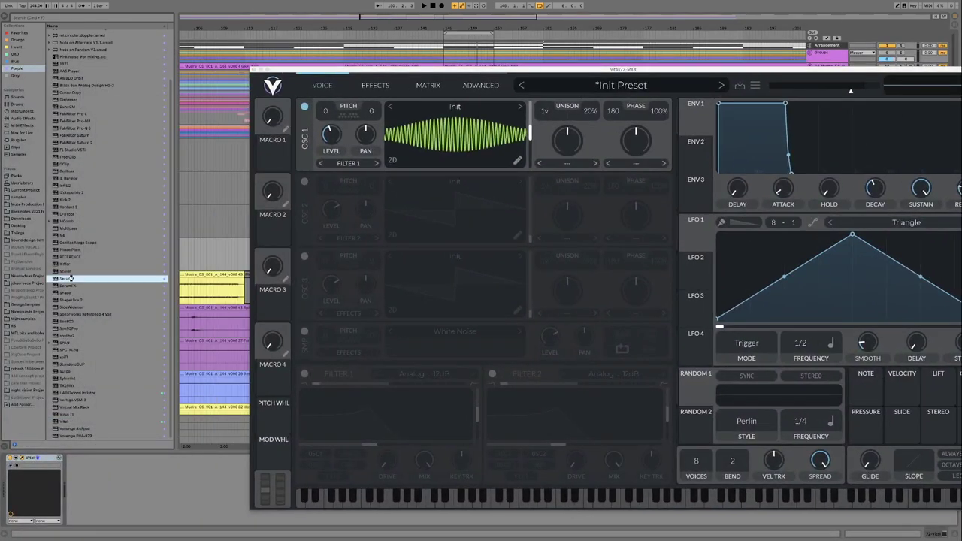
Step: Load Serum in place of Vital on the track and set its window display size
{"action": "double_click", "coordinate": [68, 278]}
{"action": "left_click", "coordinate": [283, 100]}
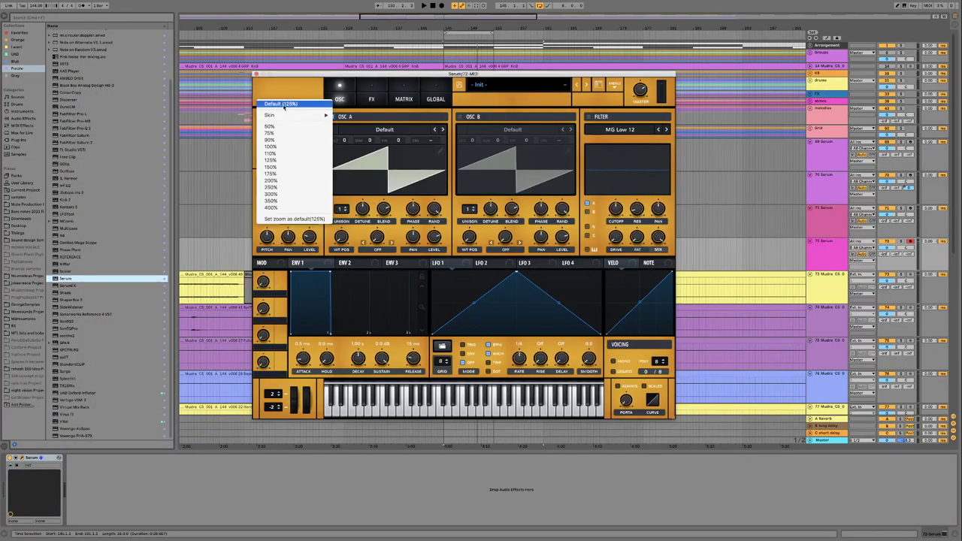
{"action": "mouse_move", "coordinate": [301, 103]}
{"action": "left_click", "coordinate": [358, 197]}
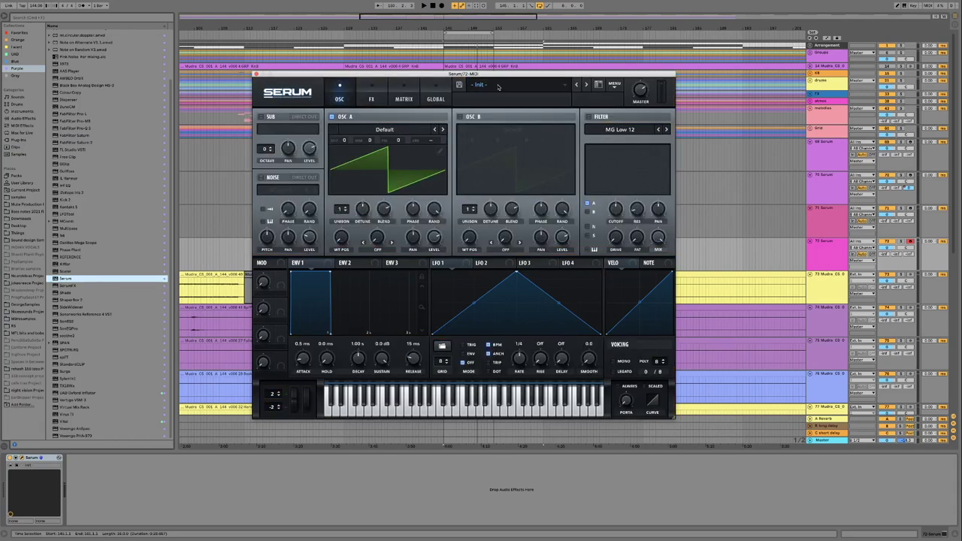
{"action": "left_click_drag", "start_coordinate": [494, 77], "coordinate": [488, 95]}
Step: Load Bandpass Saw into oscillator A, with octave -1, phase about 182° and WT position 97
{"action": "left_click", "coordinate": [385, 148]}
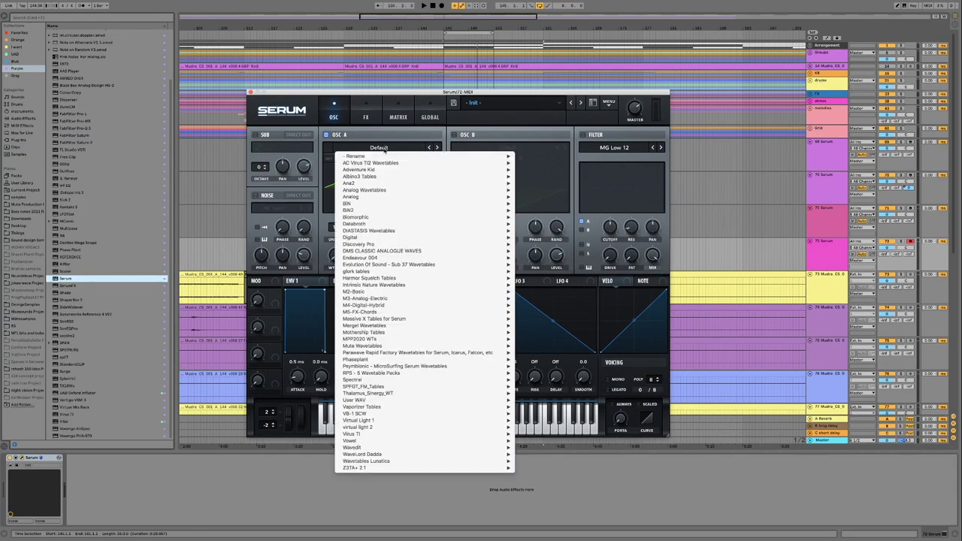
{"action": "mouse_move", "coordinate": [379, 401]}
{"action": "left_click", "coordinate": [547, 94]}
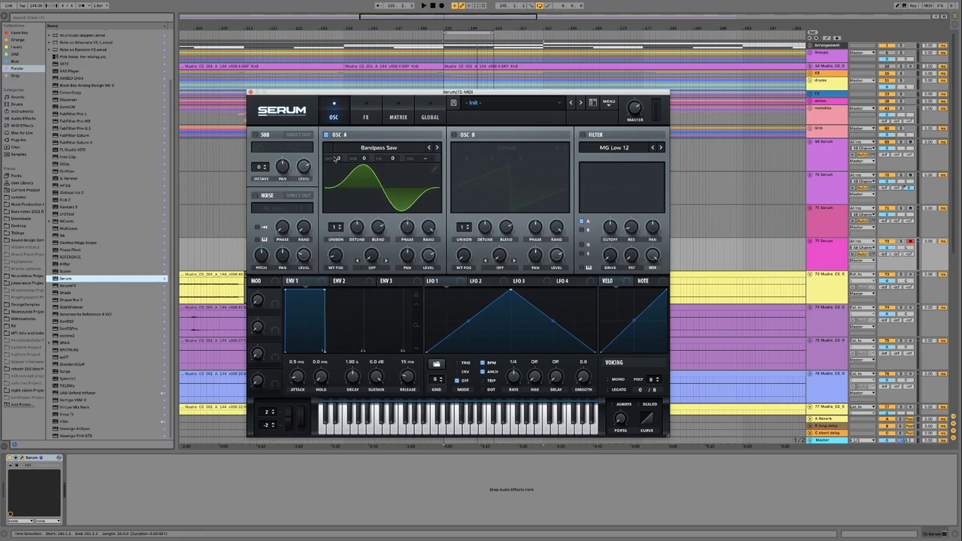
{"action": "left_click_drag", "start_coordinate": [342, 162], "coordinate": [342, 175]}
{"action": "left_click_drag", "start_coordinate": [406, 229], "coordinate": [329, 191]}
{"action": "left_click_drag", "start_coordinate": [335, 259], "coordinate": [334, 204]}
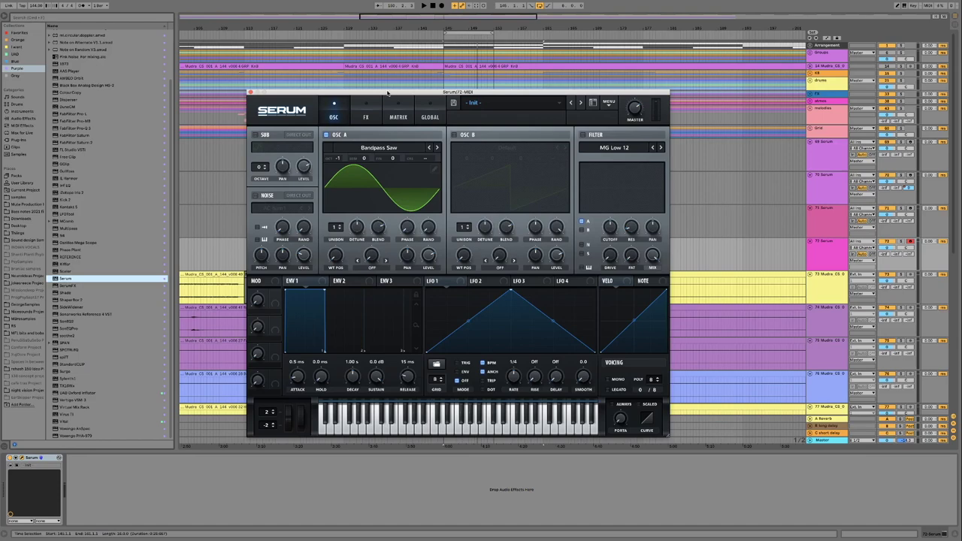
{"action": "left_click_drag", "start_coordinate": [387, 93], "coordinate": [528, 291]}
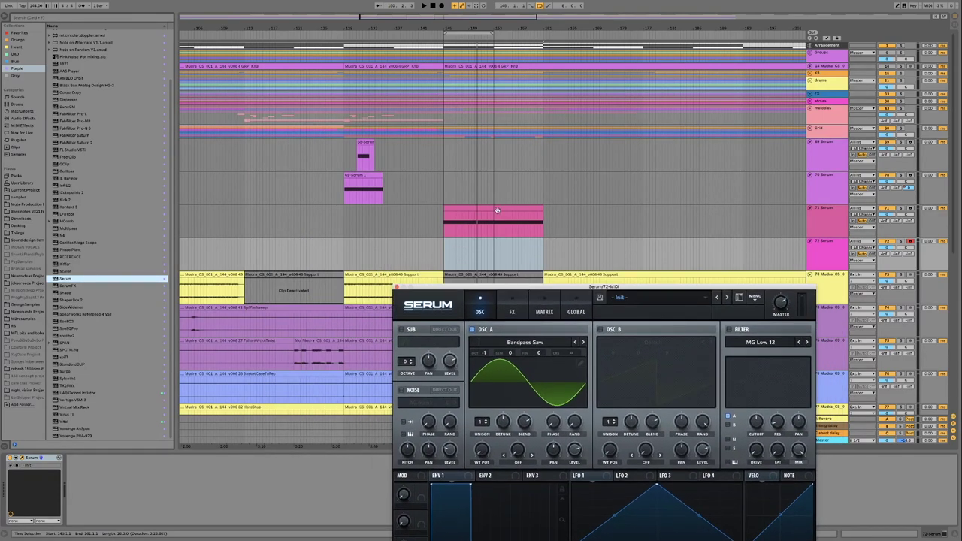
Step: Copy the pink clip into the Serum 72 lane, solo that track, and add AUTOPLAY_AuW_v2.0.2
{"action": "left_click_drag", "start_coordinate": [485, 218], "coordinate": [481, 246]}
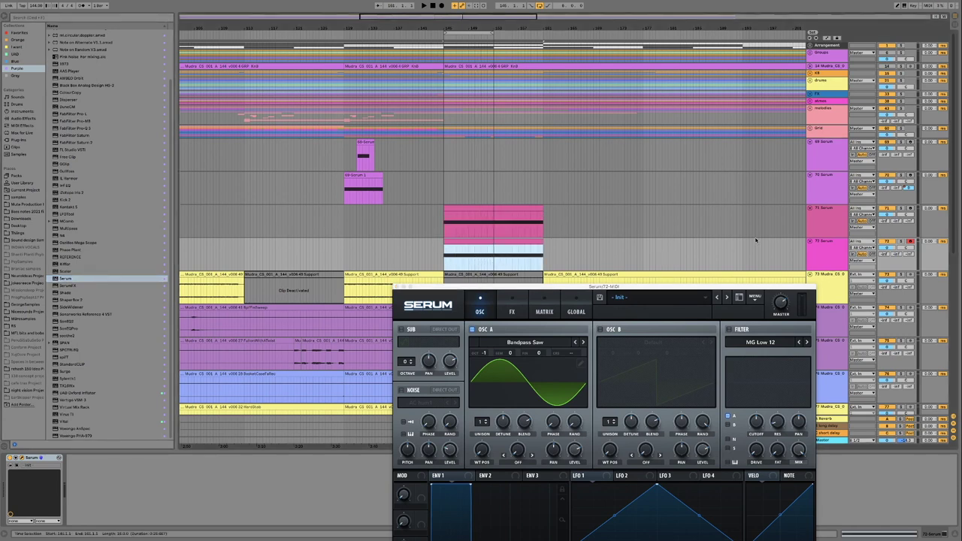
{"action": "left_click", "coordinate": [901, 240]}
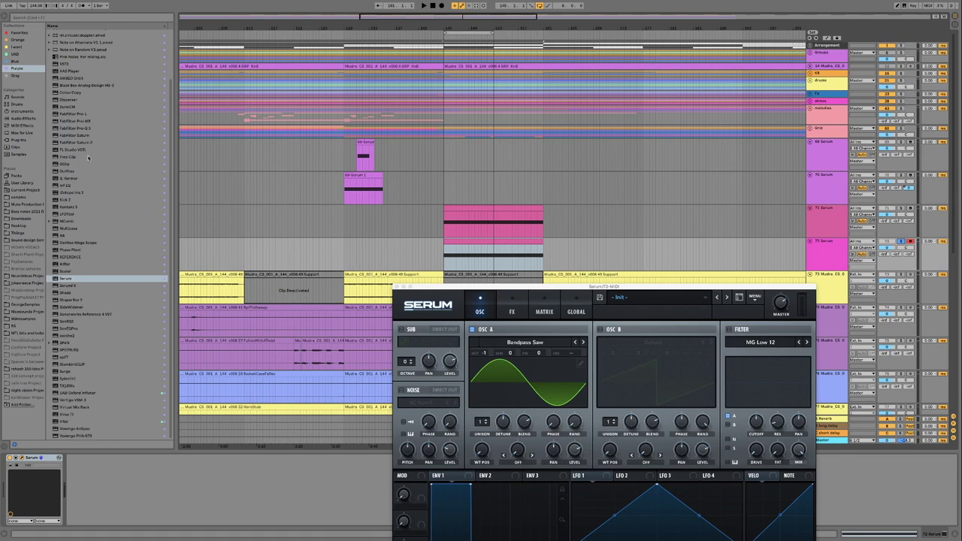
{"action": "scroll", "coordinate": [82, 120], "scroll_direction": "up", "scroll_amount": 3}
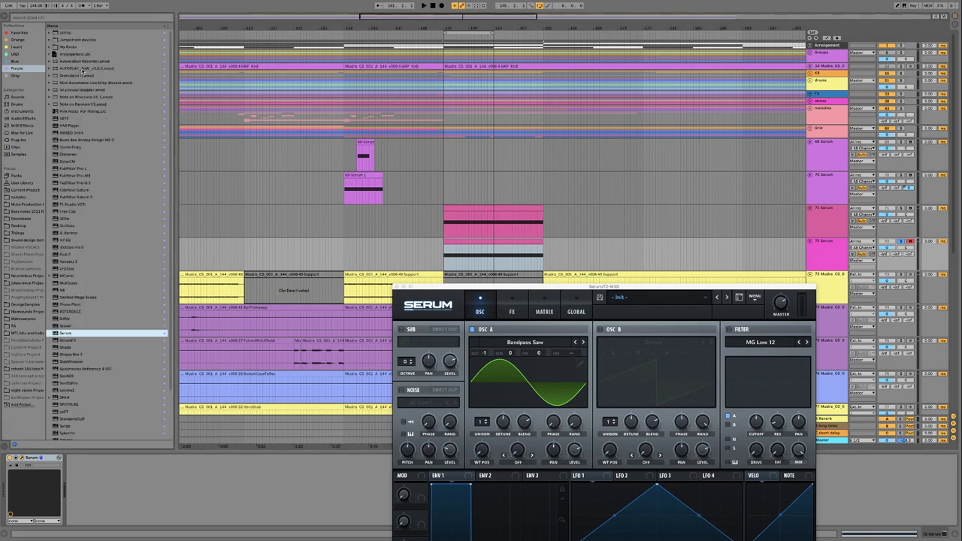
{"action": "left_click", "coordinate": [82, 69]}
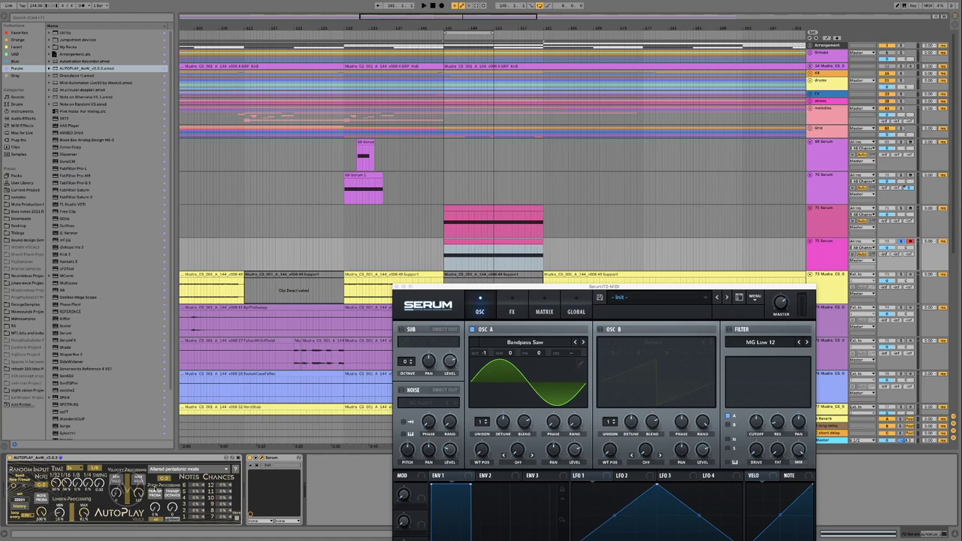
Step: Route the VELO source to oscillator A's WT POS knob and play the part
{"action": "left_click_drag", "start_coordinate": [577, 287], "coordinate": [396, 91]}
{"action": "mouse_move", "coordinate": [572, 281]}
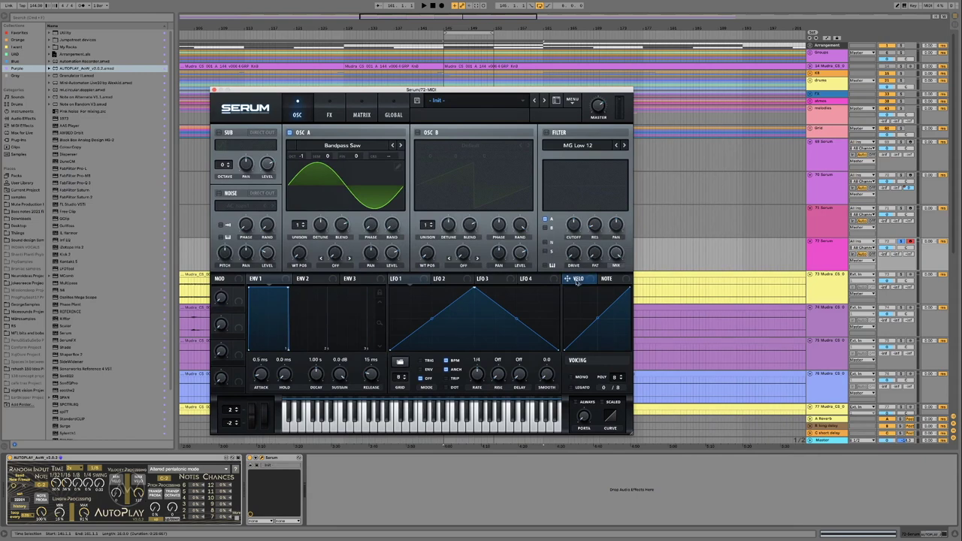
{"action": "left_click_drag", "start_coordinate": [579, 280], "coordinate": [299, 255]}
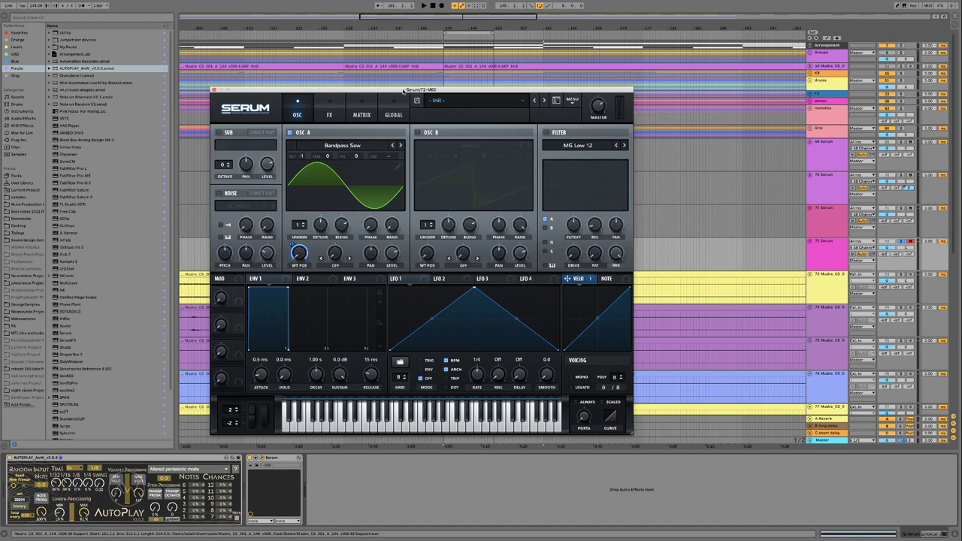
{"action": "left_click_drag", "start_coordinate": [402, 91], "coordinate": [428, 93]}
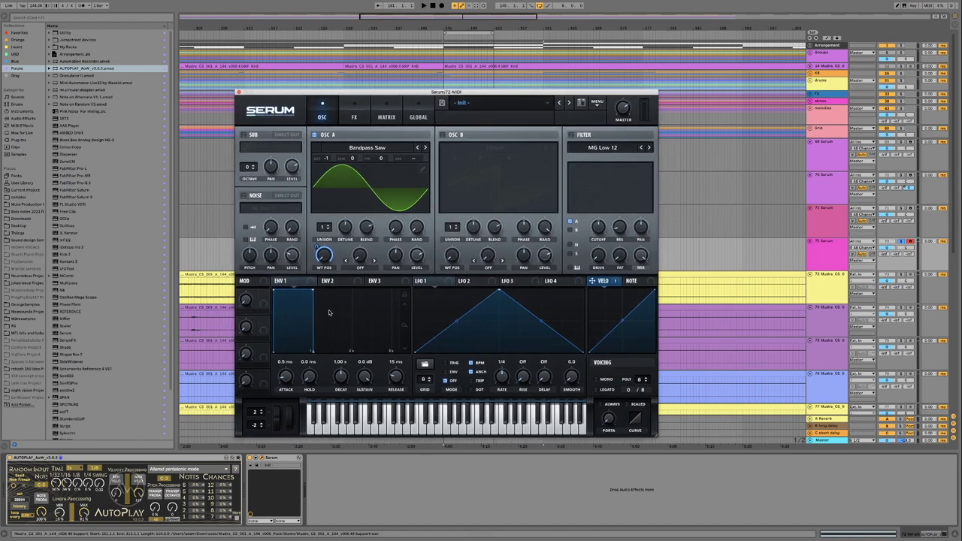
{"action": "key", "text": "space"}
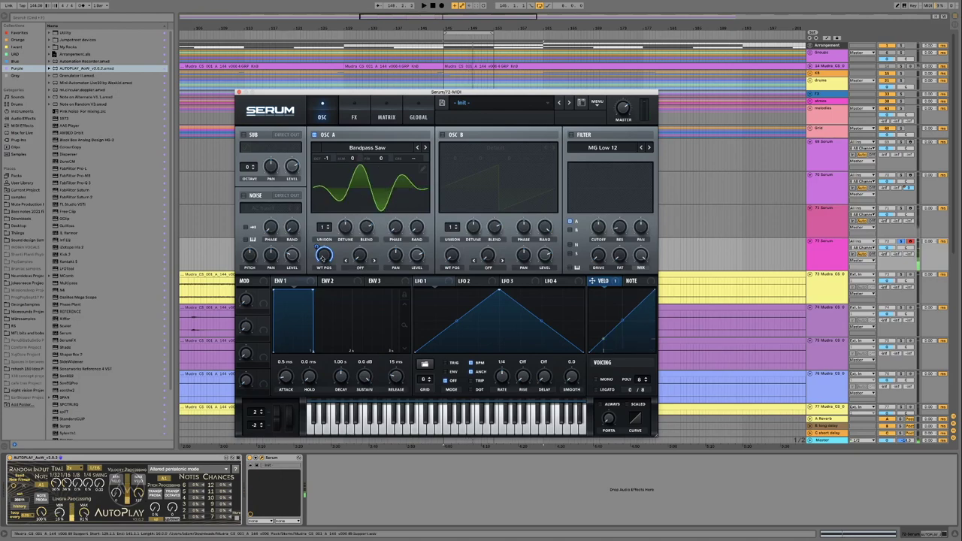
Step: Reset oscillator A's wavetable position, then raise it to about 27
{"action": "right_click", "coordinate": [316, 245]}
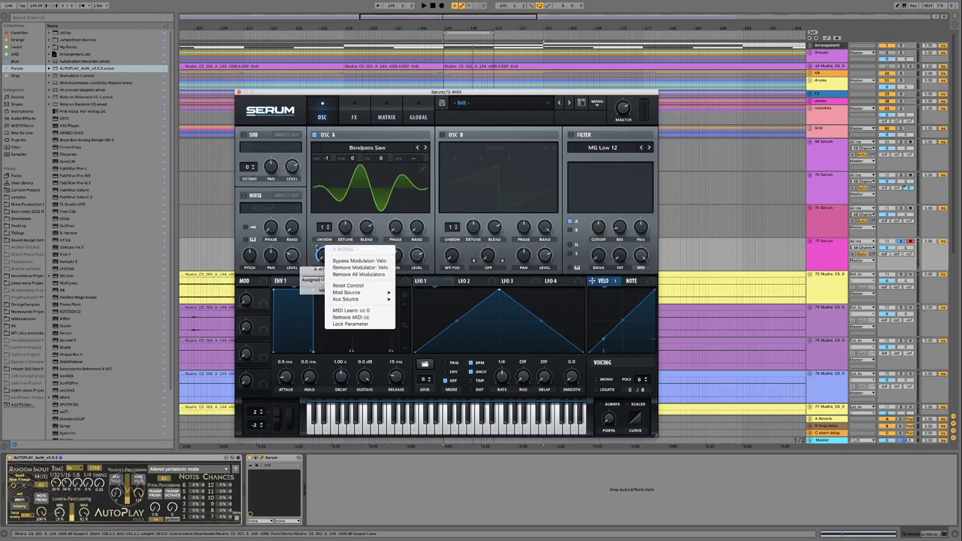
{"action": "left_click", "coordinate": [534, 273]}
{"action": "left_click_drag", "start_coordinate": [653, 294], "coordinate": [653, 350]}
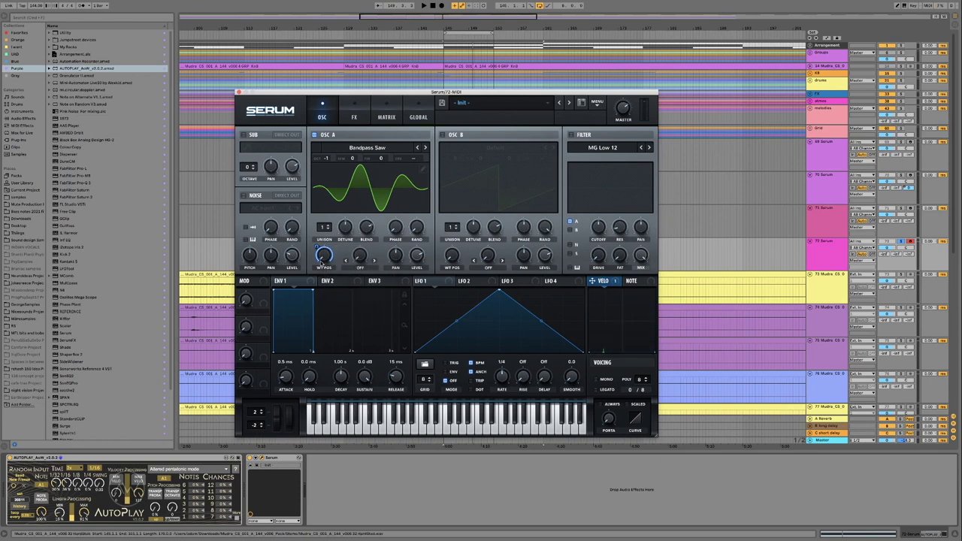
{"action": "double_click", "coordinate": [323, 256]}
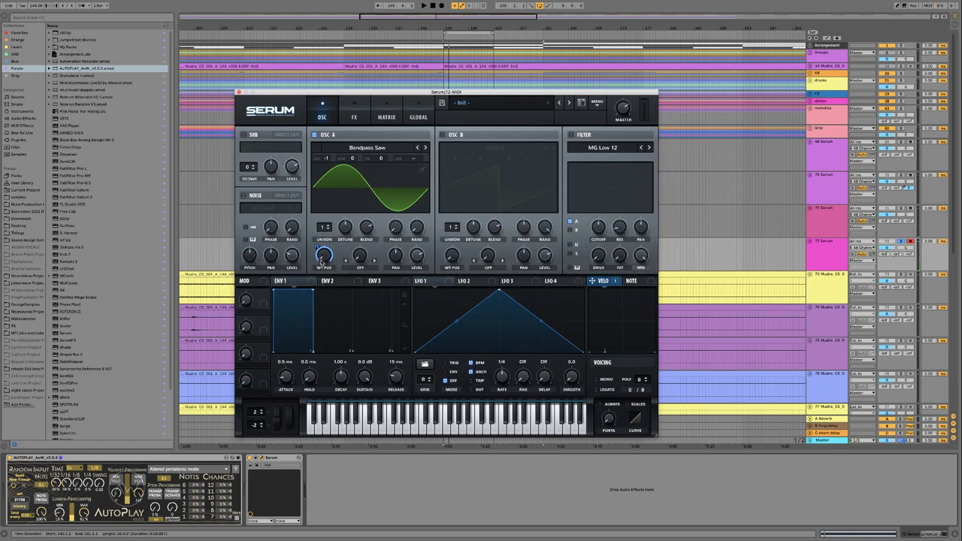
{"action": "scroll", "coordinate": [323, 257], "scroll_direction": "up", "scroll_amount": 5}
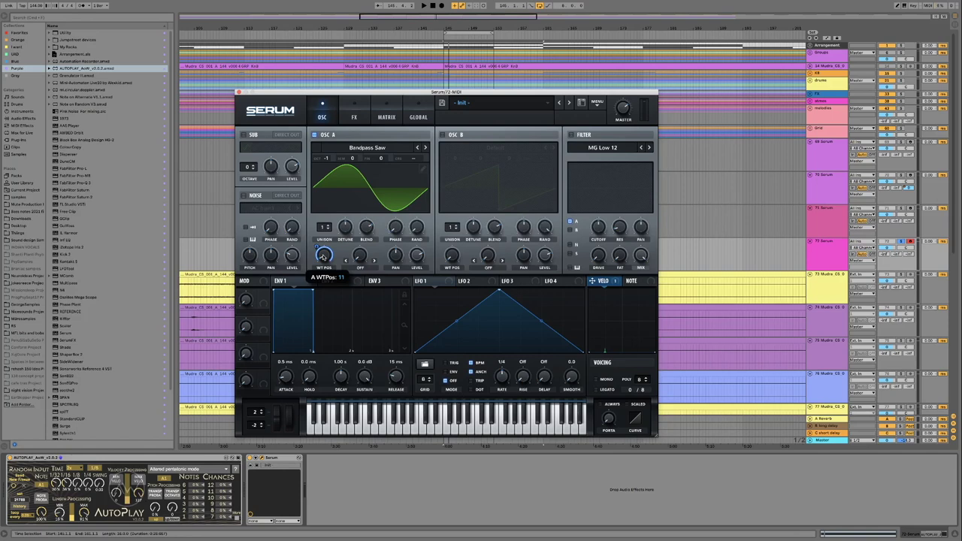
Step: Play the clip twice to audition the velocity-driven wavetable sweep, fine-tuning the position
{"action": "key", "text": "space"}
{"action": "scroll", "coordinate": [323, 257], "scroll_direction": "up", "scroll_amount": 7}
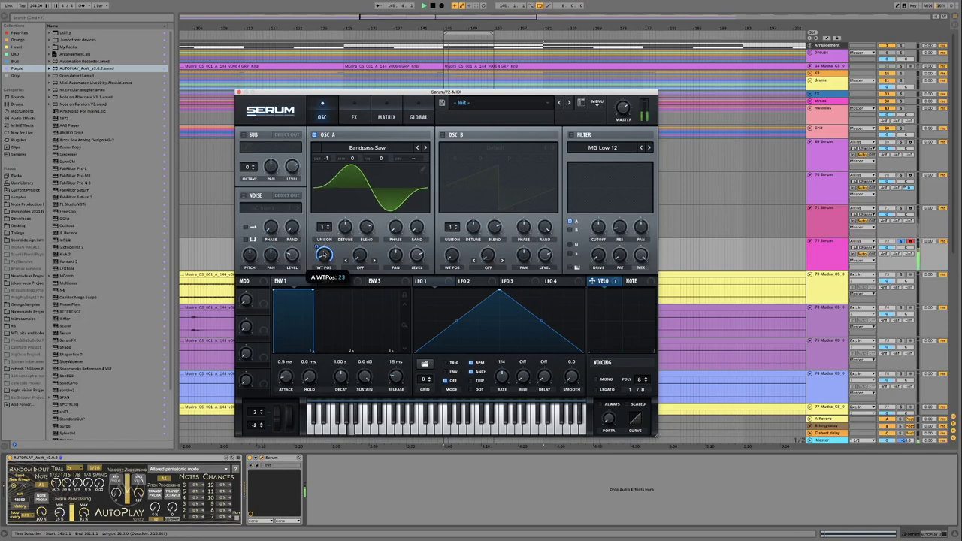
{"action": "scroll", "coordinate": [324, 256], "scroll_direction": "up", "scroll_amount": 1}
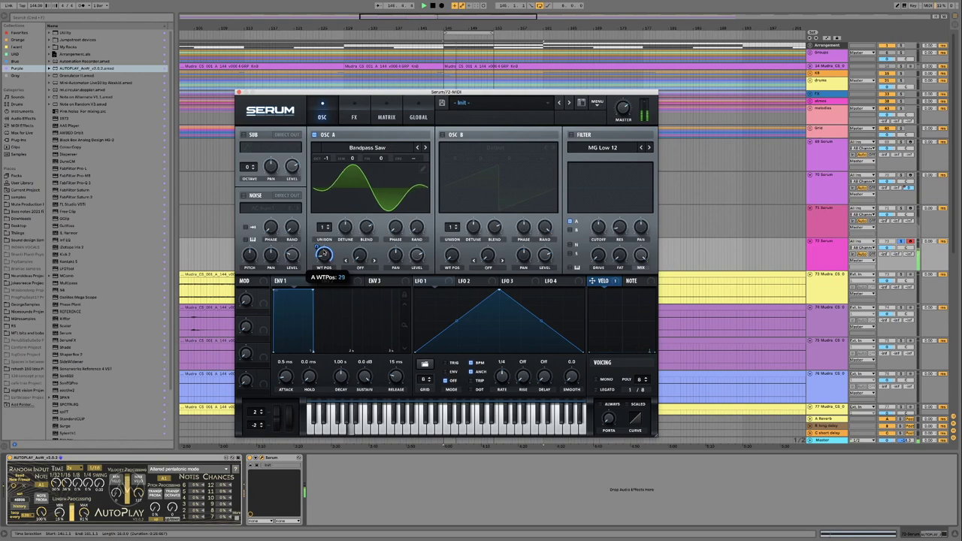
{"action": "key", "text": "space"}
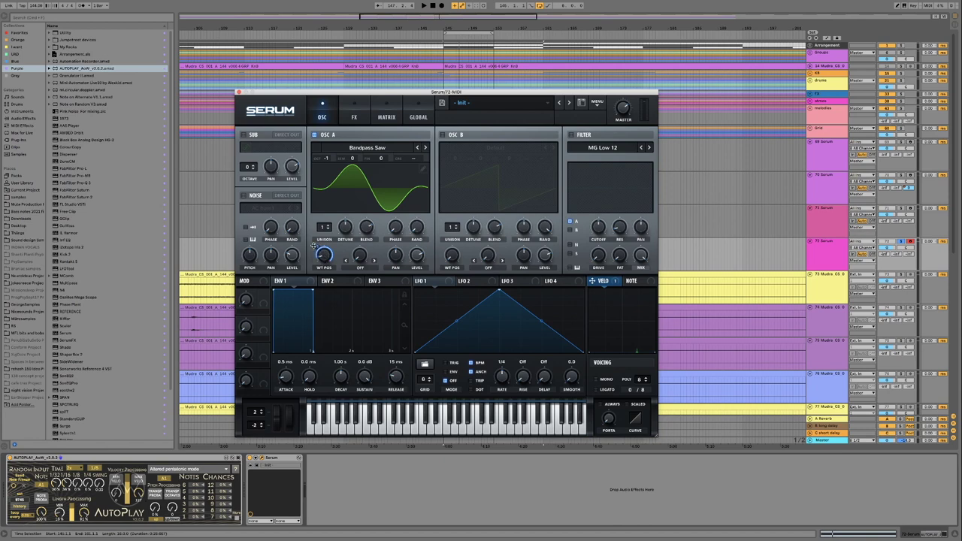
{"action": "mouse_move", "coordinate": [316, 253]}
{"action": "key", "text": "space"}
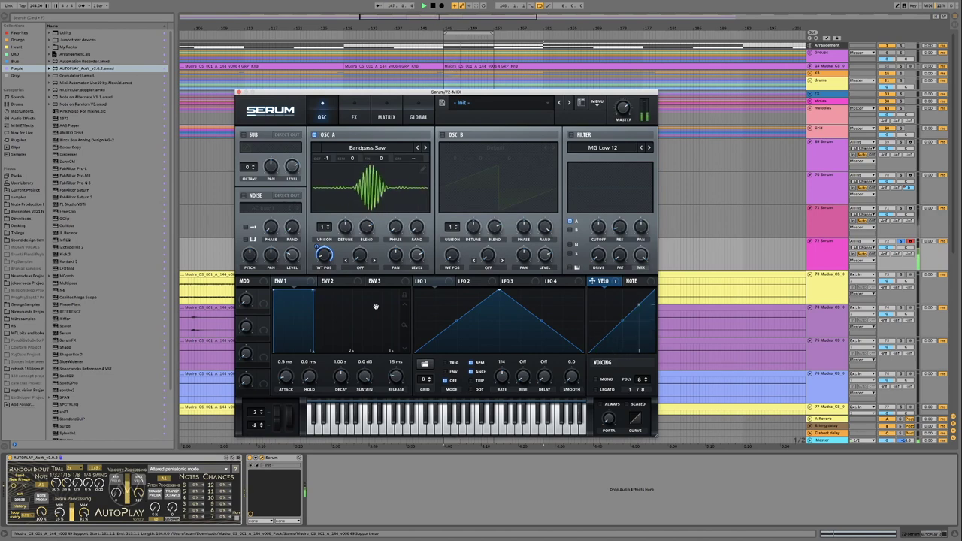
{"action": "key", "text": "space"}
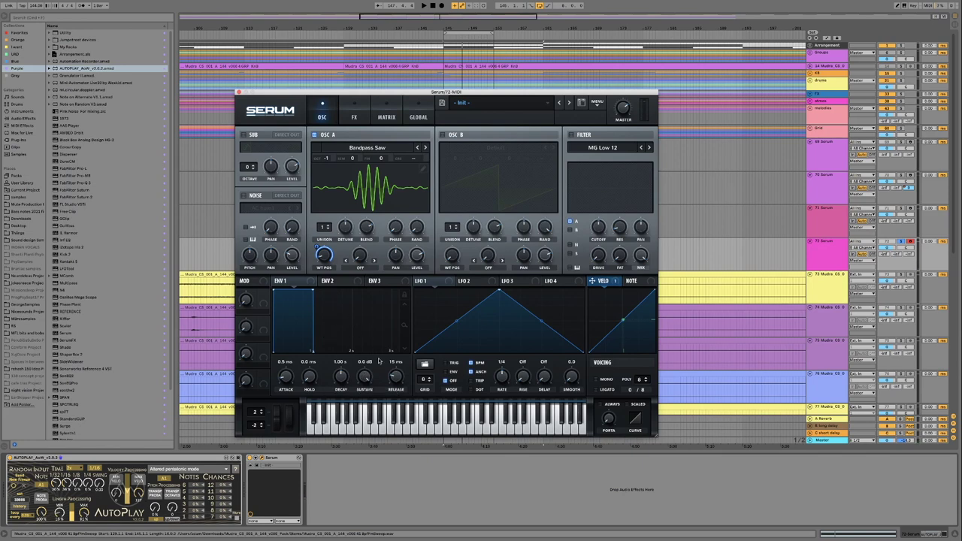
Step: Set envelope 1 sustain to -inf and decay to about 189 ms, then audition it
{"action": "left_click_drag", "start_coordinate": [366, 376], "coordinate": [366, 402]}
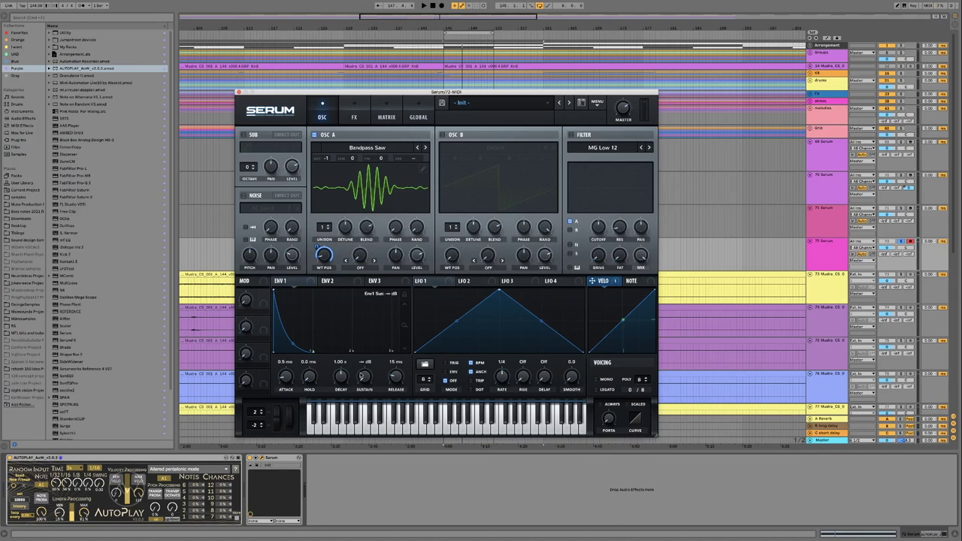
{"action": "left_click_drag", "start_coordinate": [342, 373], "coordinate": [342, 389]}
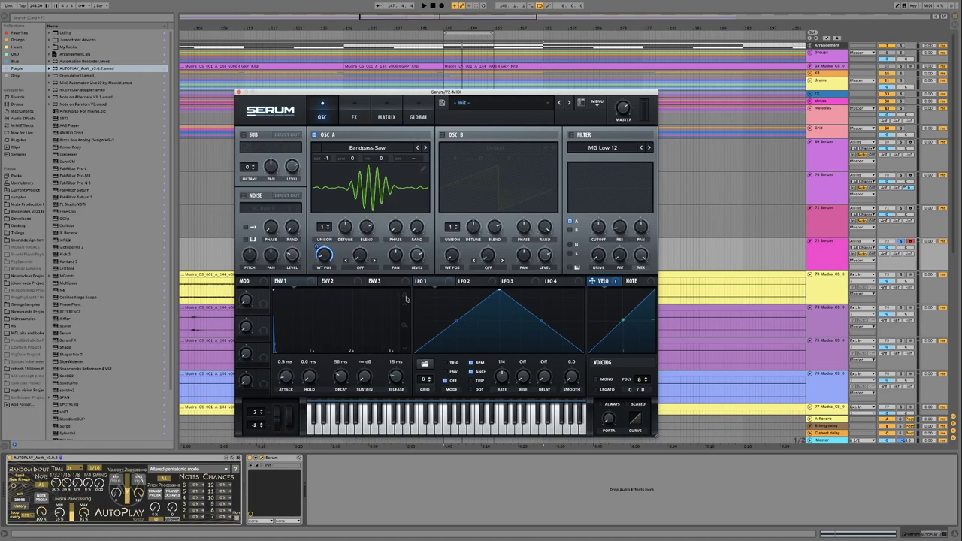
{"action": "key", "text": "space"}
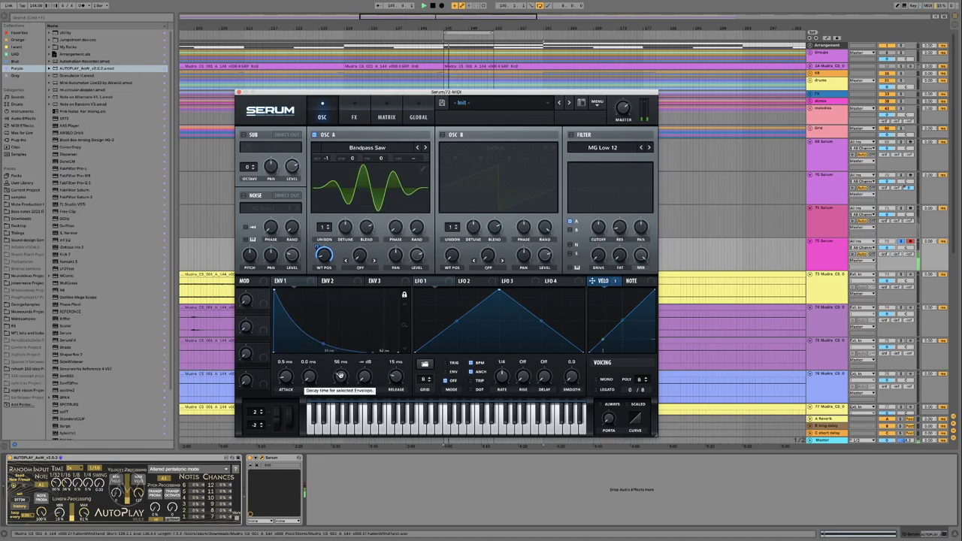
{"action": "key", "text": "space"}
Step: Modulate the decay with NoteOn Rand1, then set decay 39 ms and release 61 ms
{"action": "right_click", "coordinate": [340, 373]}
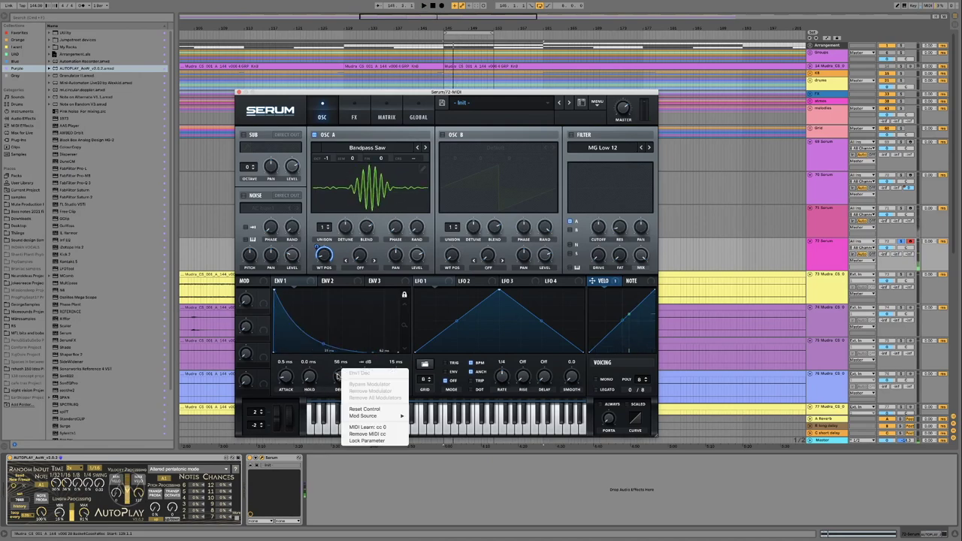
{"action": "mouse_move", "coordinate": [376, 415]}
{"action": "left_click", "coordinate": [438, 454]}
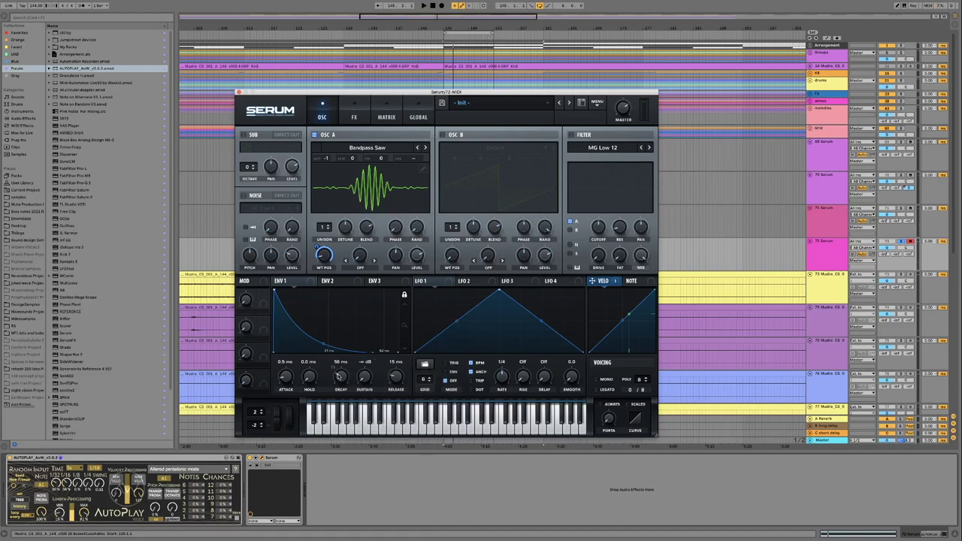
{"action": "mouse_move", "coordinate": [342, 378]}
{"action": "scroll", "coordinate": [341, 379], "scroll_direction": "down", "scroll_amount": 3}
{"action": "scroll", "coordinate": [339, 380], "scroll_direction": "down", "scroll_amount": 1}
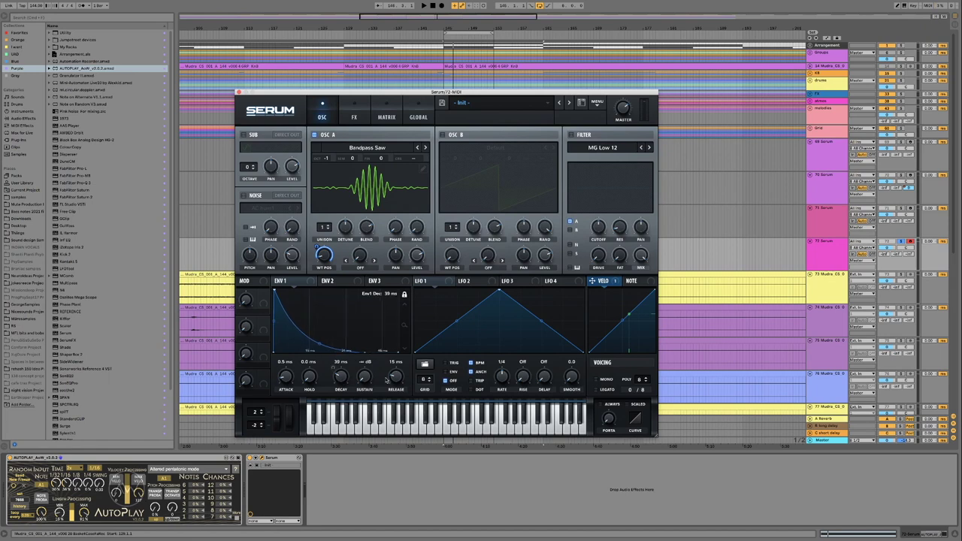
{"action": "scroll", "coordinate": [392, 375], "scroll_direction": "up", "scroll_amount": 5}
{"action": "scroll", "coordinate": [392, 376], "scroll_direction": "up", "scroll_amount": 2}
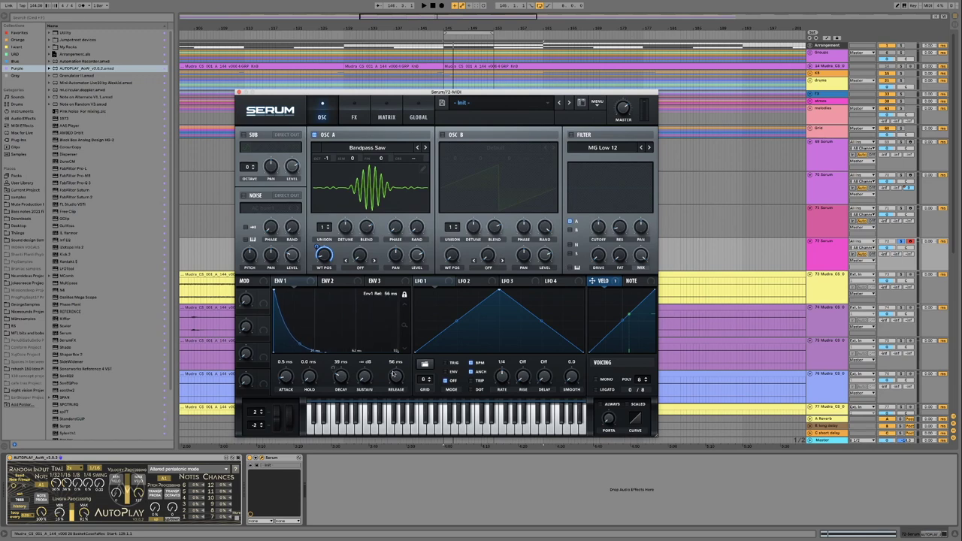
{"action": "scroll", "coordinate": [393, 375], "scroll_direction": "up", "scroll_amount": 2}
Step: In the modulation matrix, lower the NoteOn Rand1 → Env1 decay amount to 25 and audition the pluck
{"action": "left_click", "coordinate": [387, 119]}
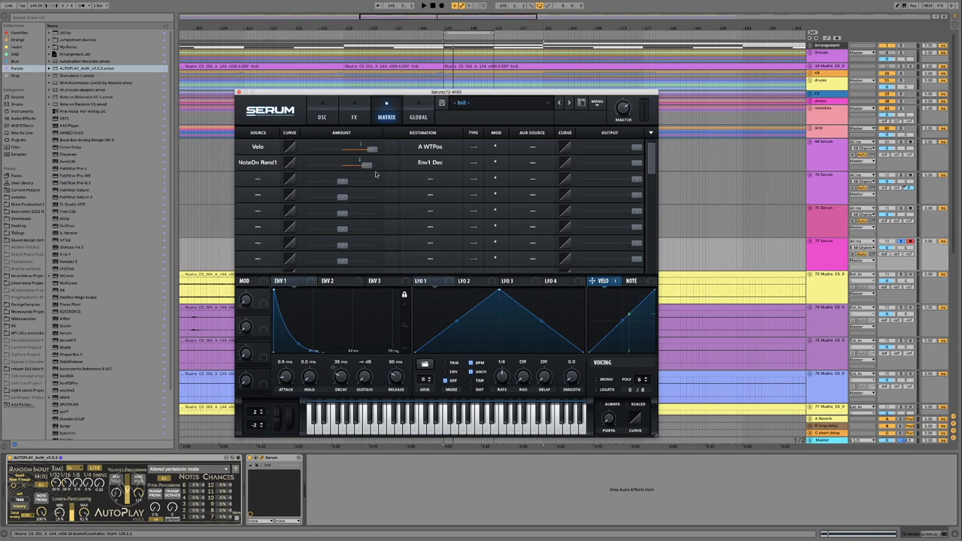
{"action": "left_click_drag", "start_coordinate": [363, 168], "coordinate": [346, 170]}
{"action": "key", "text": "space"}
{"action": "key", "text": "space"}
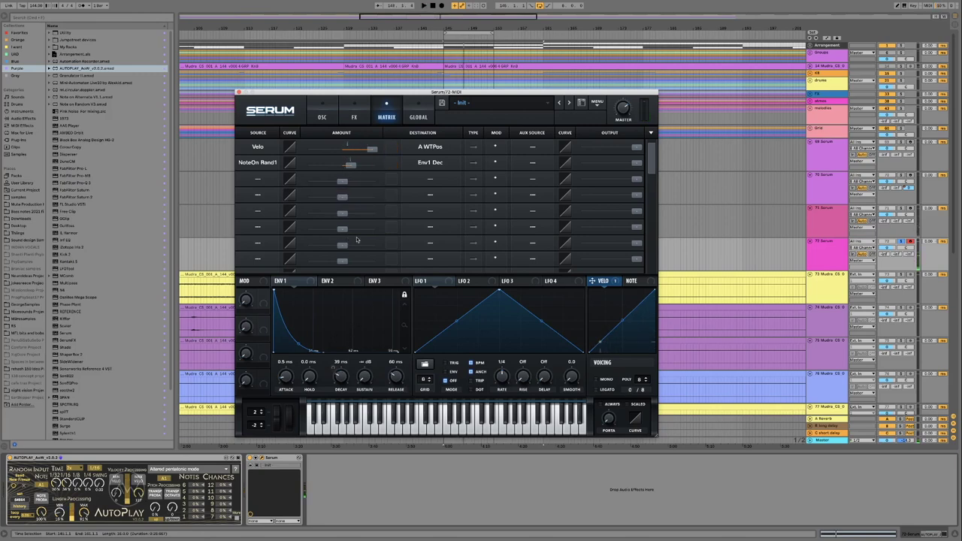
Step: Set oscillator A's warp mode to Quantize at 25% and audition the patch
{"action": "left_click", "coordinate": [323, 115]}
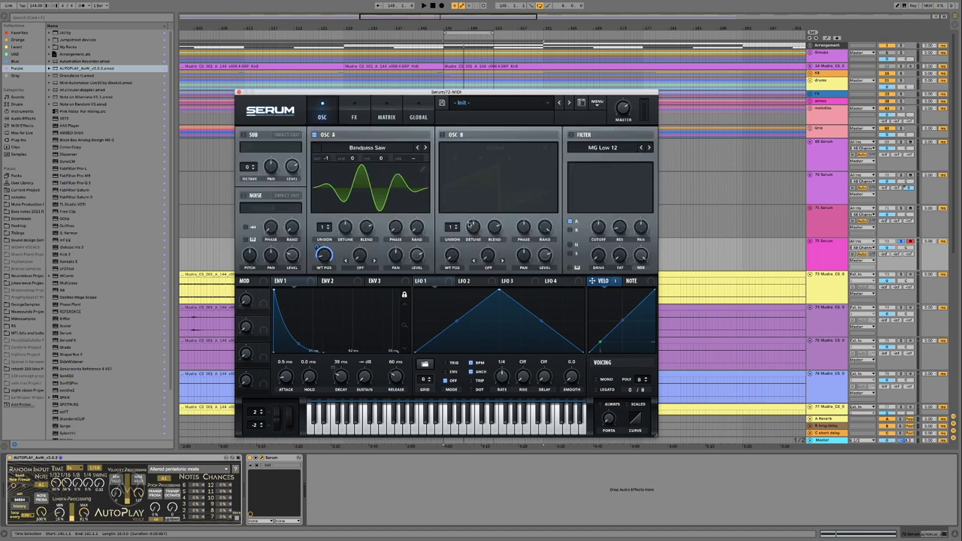
{"action": "key", "text": "space"}
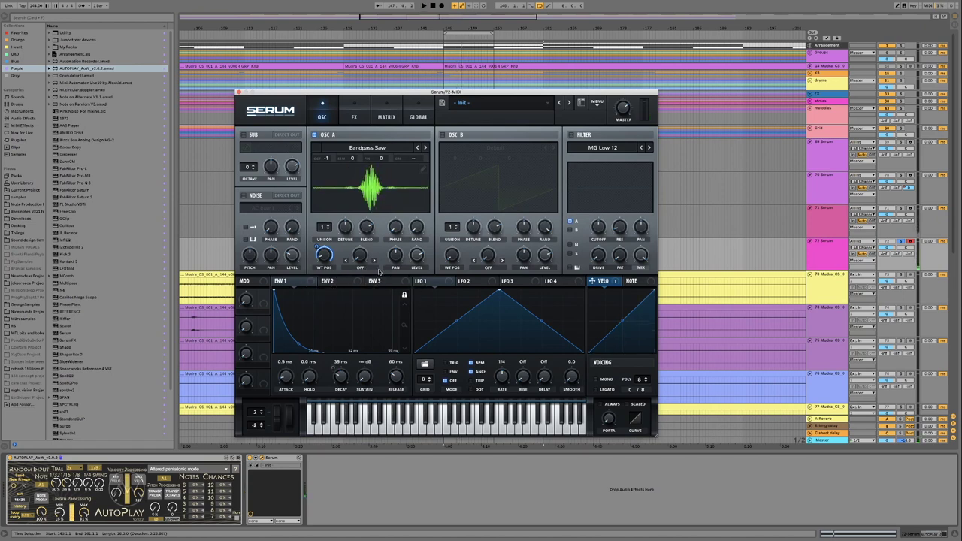
{"action": "left_click", "coordinate": [363, 269]}
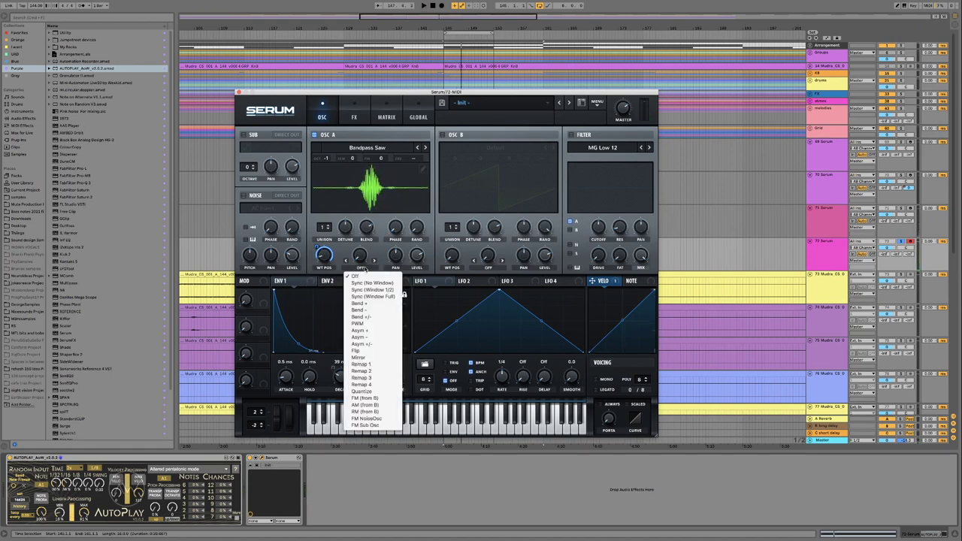
{"action": "left_click", "coordinate": [370, 392]}
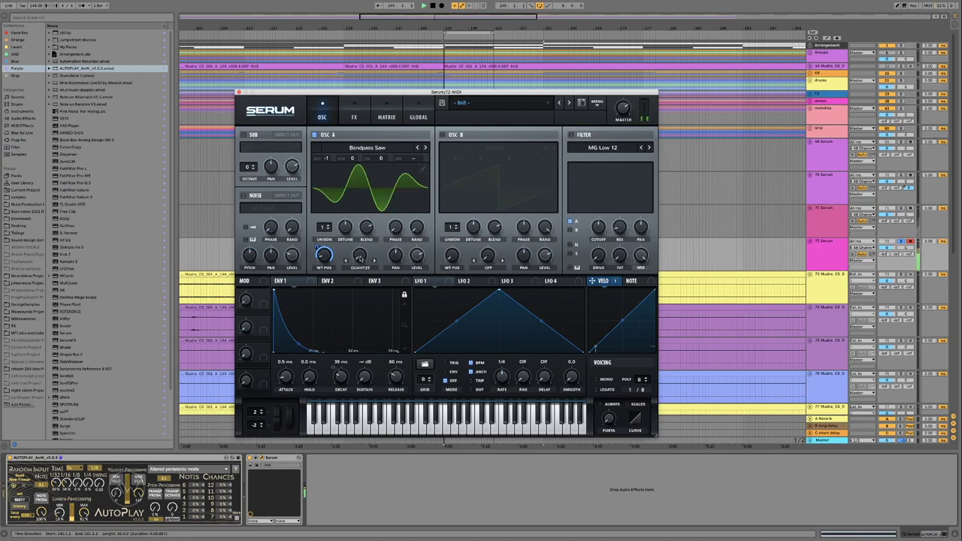
{"action": "left_click_drag", "start_coordinate": [359, 256], "coordinate": [360, 234]}
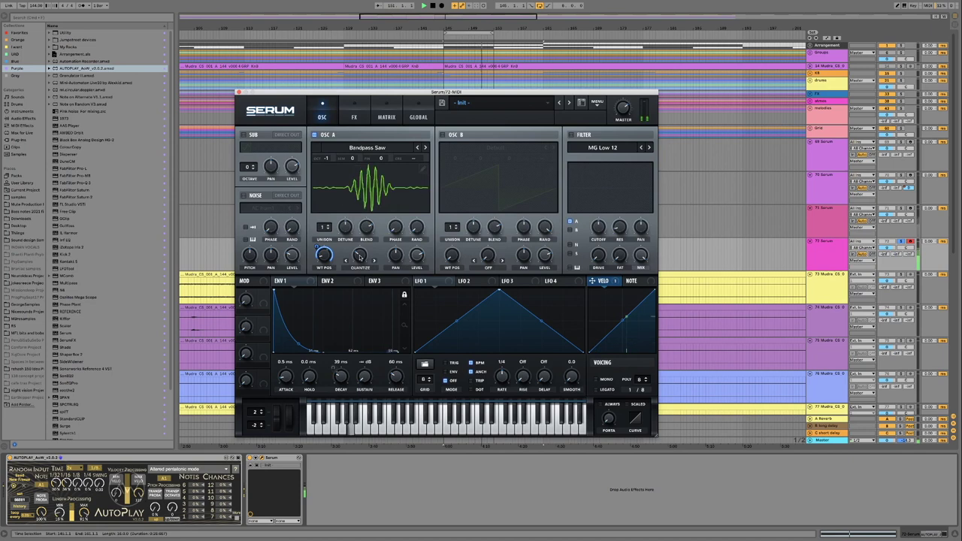
{"action": "left_click_drag", "start_coordinate": [360, 258], "coordinate": [359, 258]}
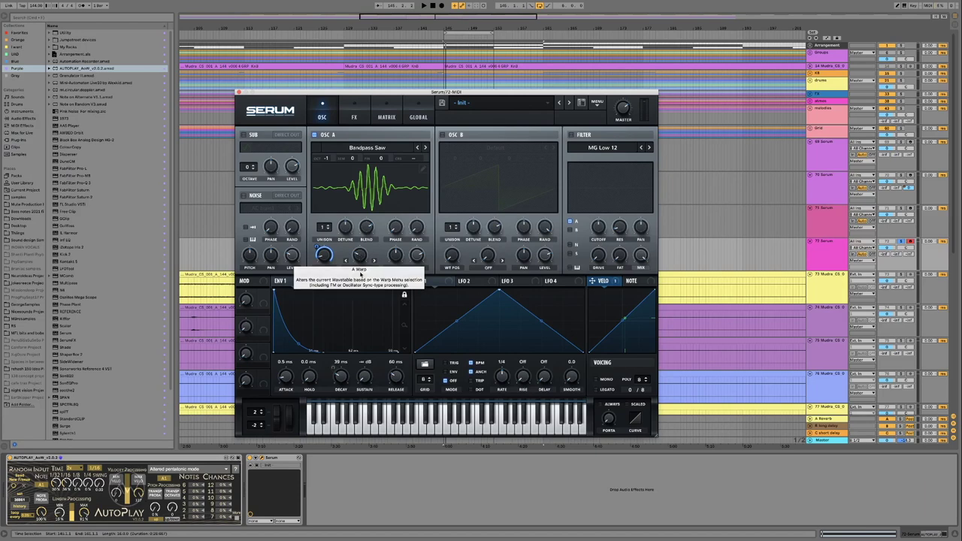
{"action": "left_click_drag", "start_coordinate": [359, 258], "coordinate": [359, 258]}
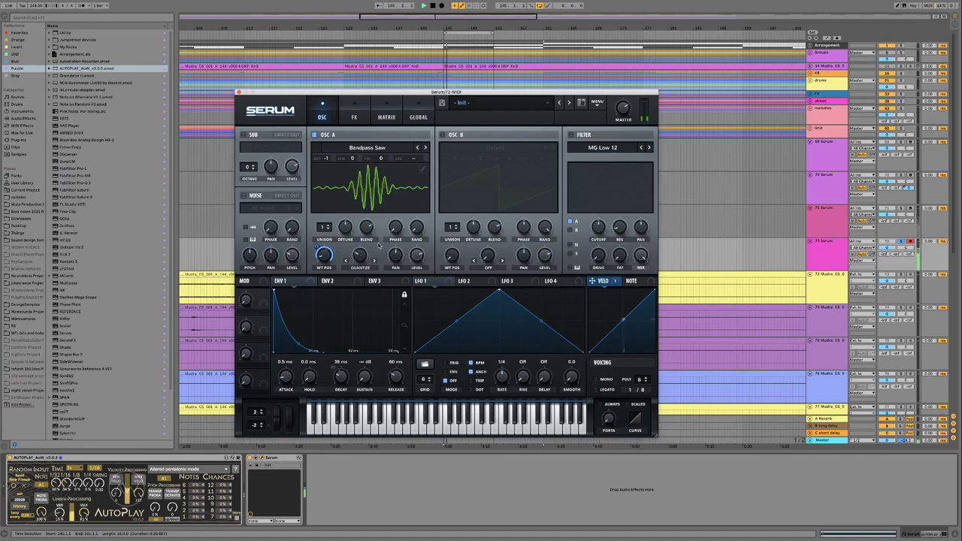
{"action": "key", "text": "space"}
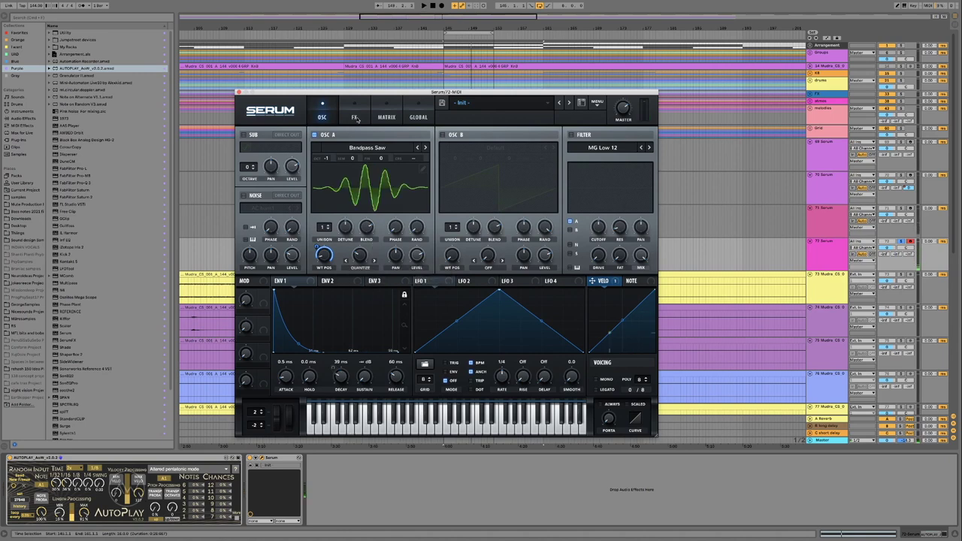
Step: Enable the EQ effect, move it to the top of the chain, and shape both bands into a bandpass
{"action": "left_click", "coordinate": [355, 117]}
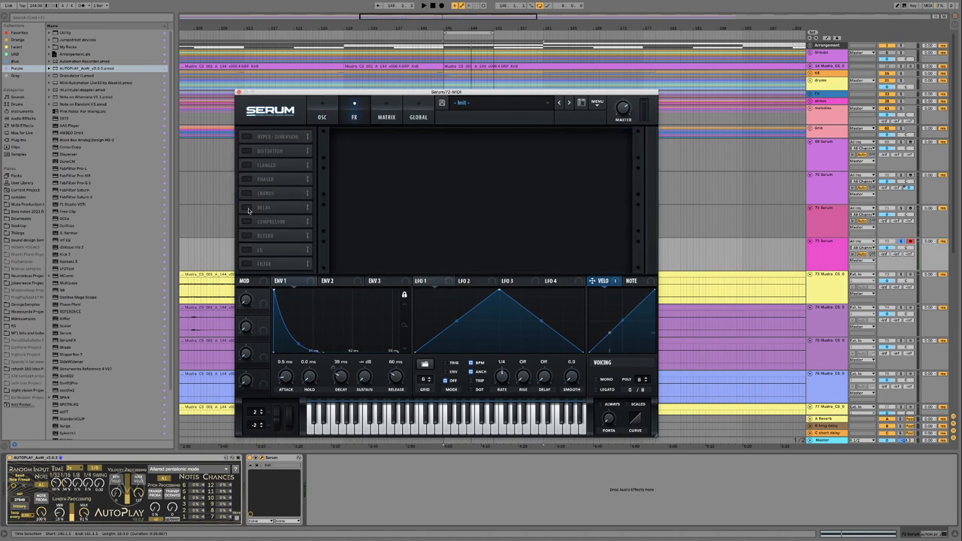
{"action": "left_click", "coordinate": [246, 249]}
{"action": "left_click_drag", "start_coordinate": [277, 250], "coordinate": [313, 137]}
{"action": "left_click", "coordinate": [451, 154]}
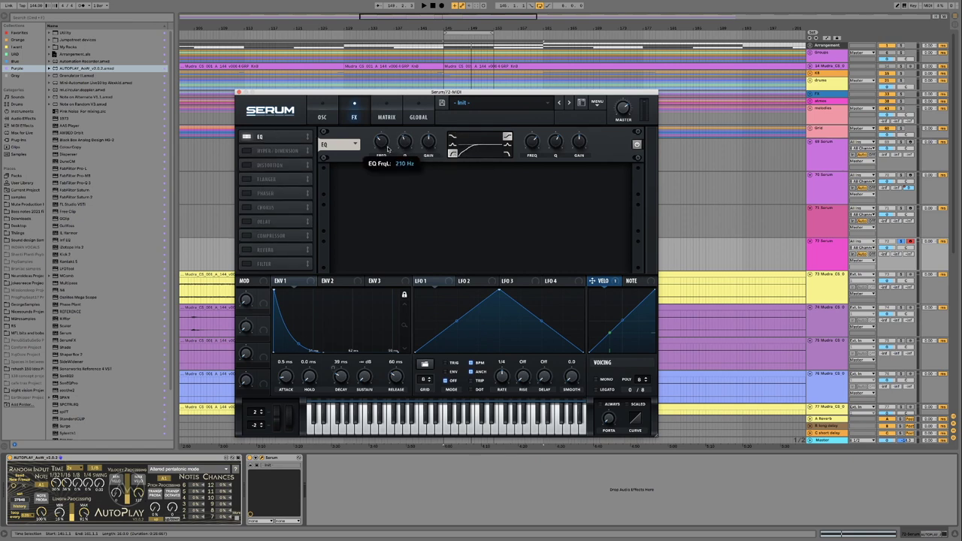
{"action": "left_click", "coordinate": [509, 154]}
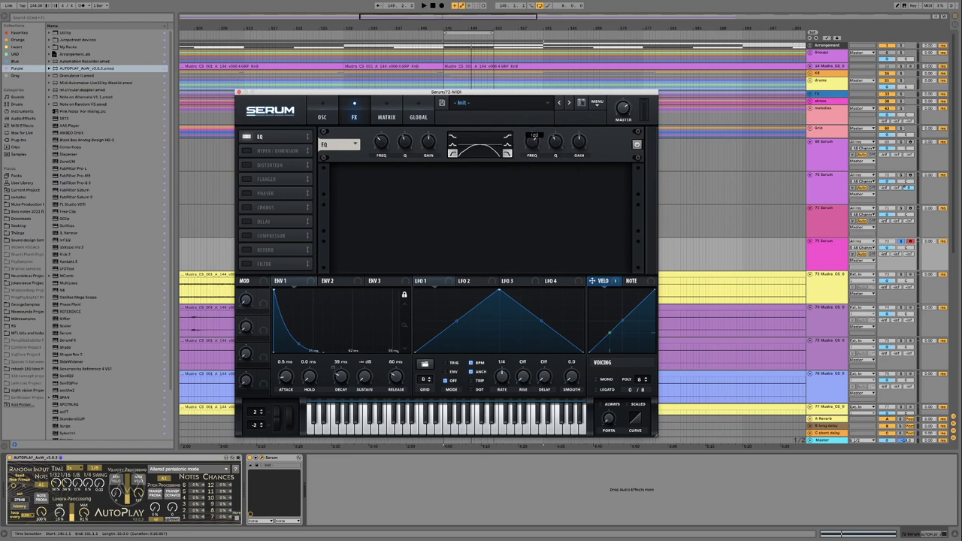
{"action": "key", "text": "space"}
Step: Switch on the filter effect as Flg HL6- and compare it on and off during playback
{"action": "left_click", "coordinate": [247, 265]}
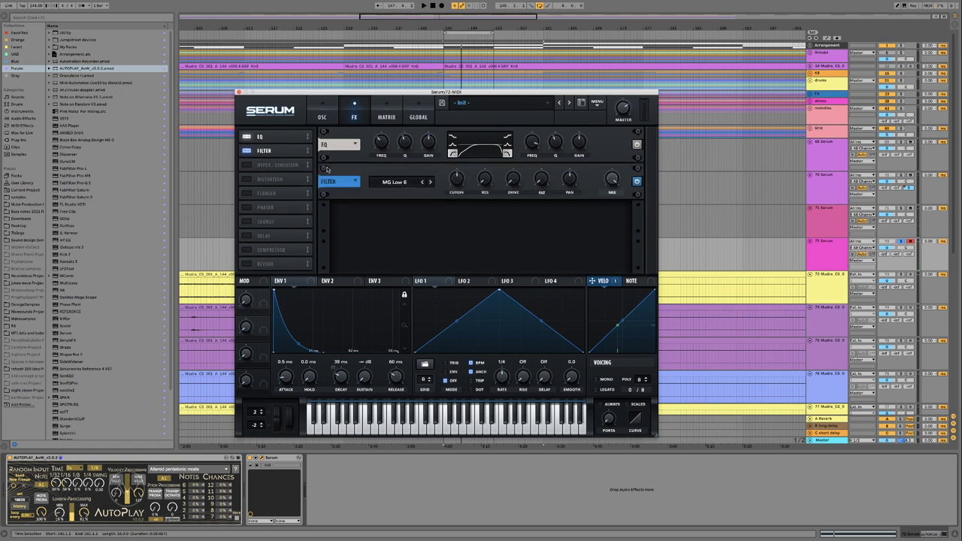
{"action": "left_click", "coordinate": [394, 182]}
{"action": "mouse_move", "coordinate": [391, 205]}
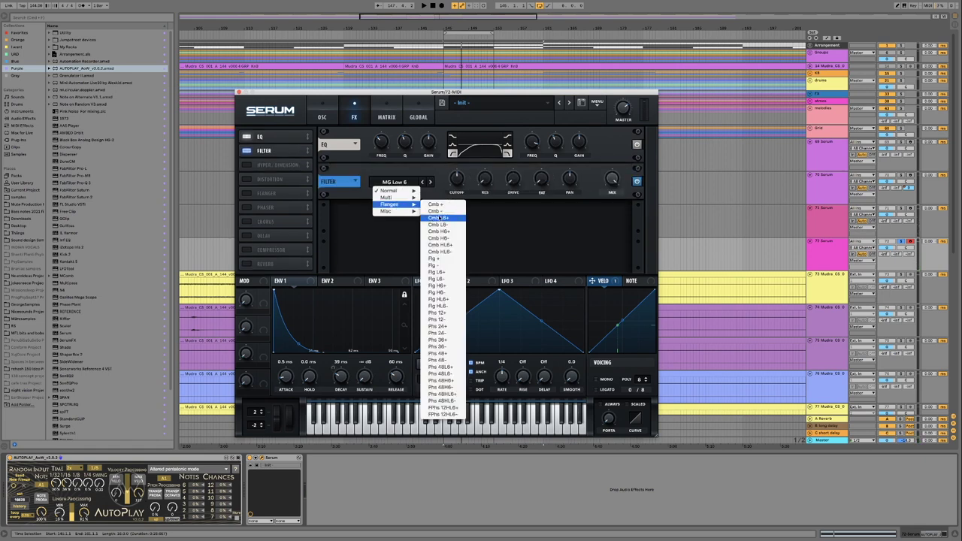
{"action": "left_click", "coordinate": [453, 306]}
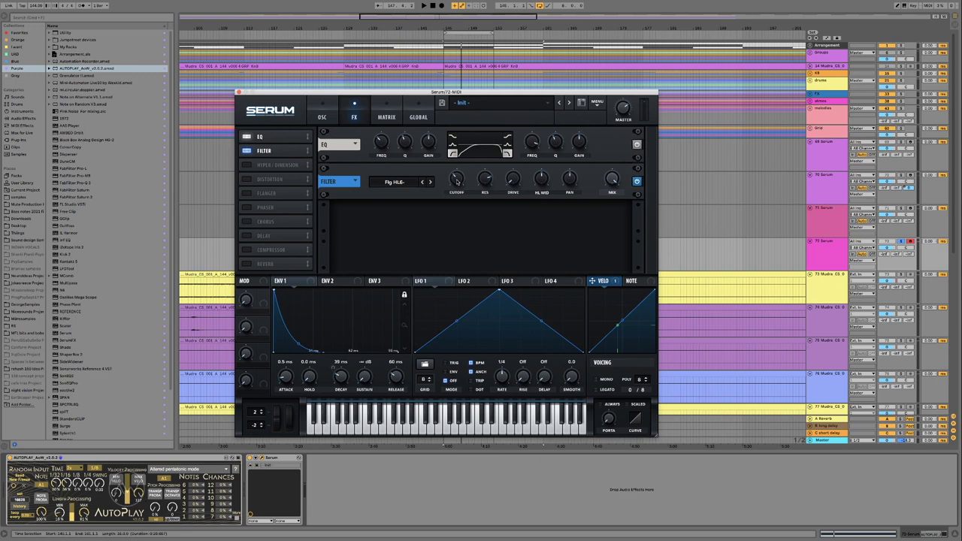
{"action": "key", "text": "space"}
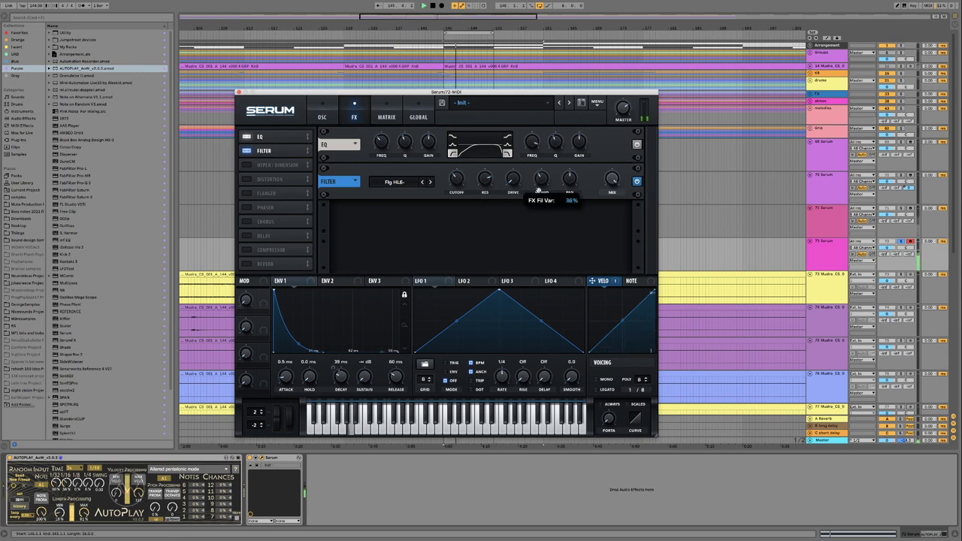
{"action": "left_click", "coordinate": [636, 181]}
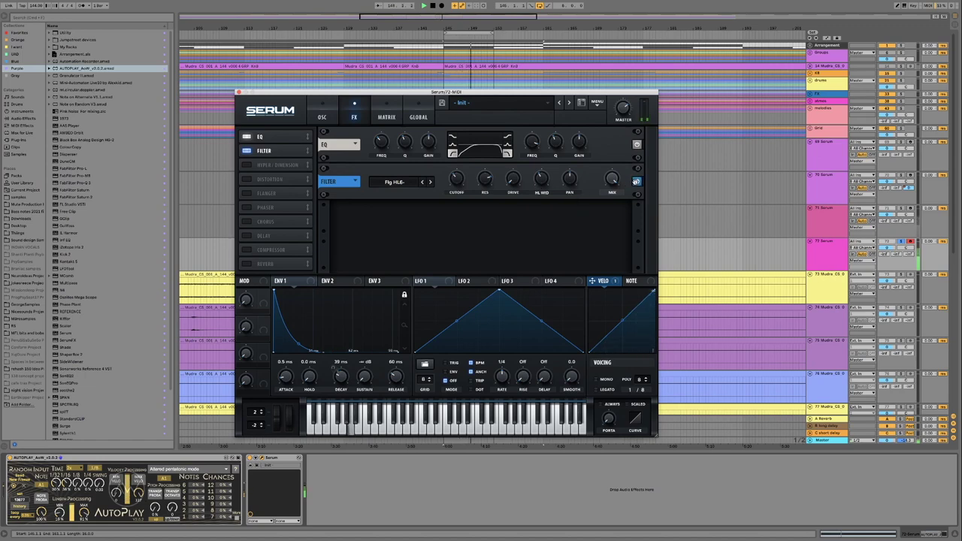
{"action": "key", "text": "space"}
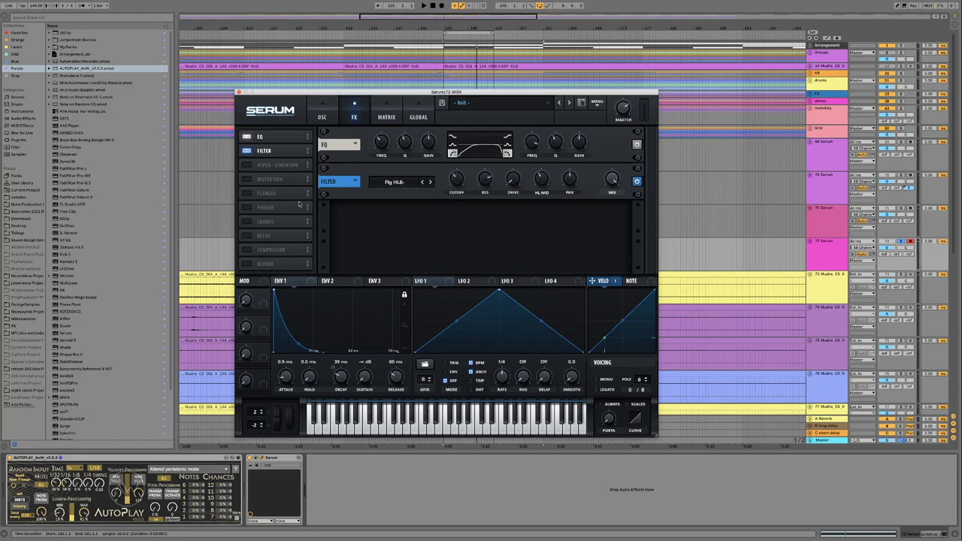
{"action": "left_click", "coordinate": [244, 237]}
Step: Place the delay under the filter with linked ping-pong times, a reshaped filter band and 39% mix
{"action": "left_click_drag", "start_coordinate": [248, 237], "coordinate": [278, 167]}
{"action": "left_click", "coordinate": [414, 229]}
{"action": "left_click", "coordinate": [551, 219]}
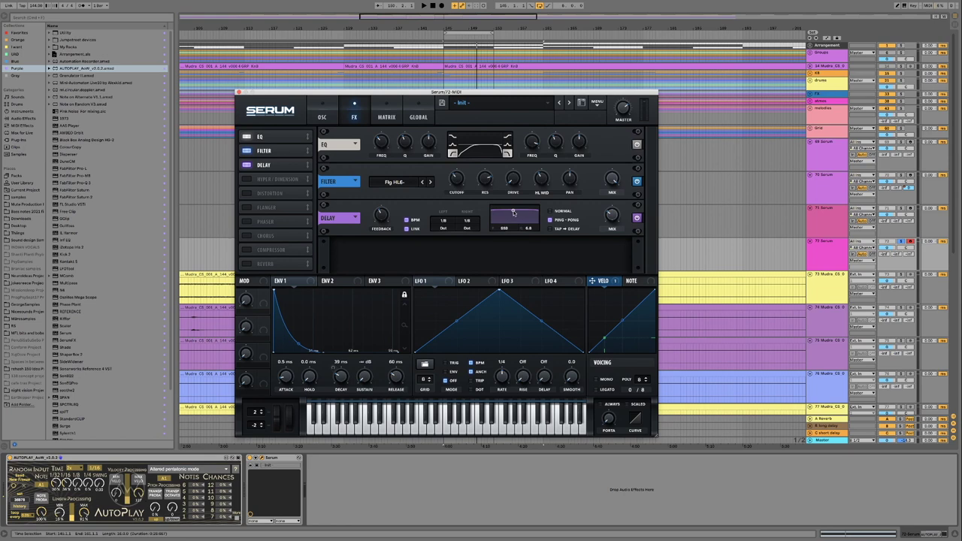
{"action": "left_click_drag", "start_coordinate": [515, 213], "coordinate": [516, 224]}
{"action": "key", "text": "space"}
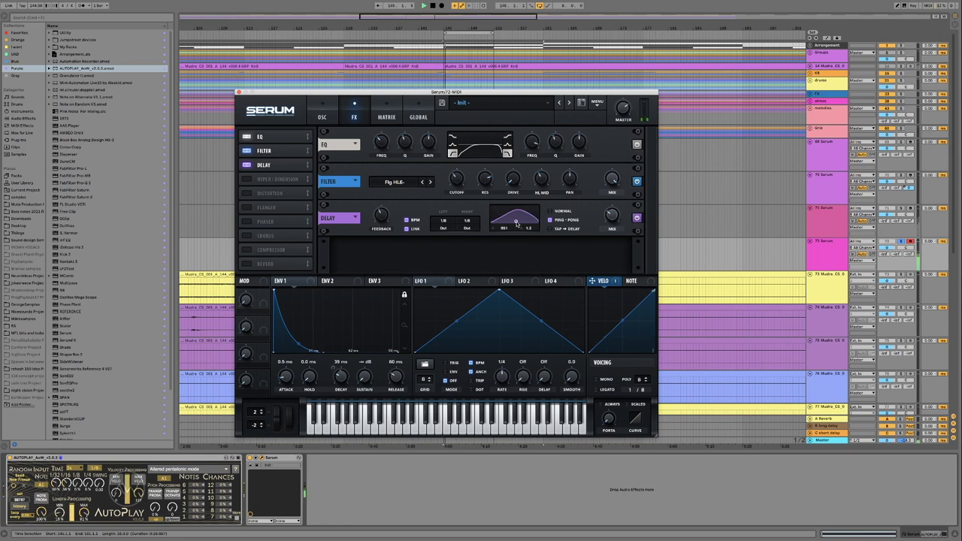
{"action": "mouse_move", "coordinate": [384, 219]}
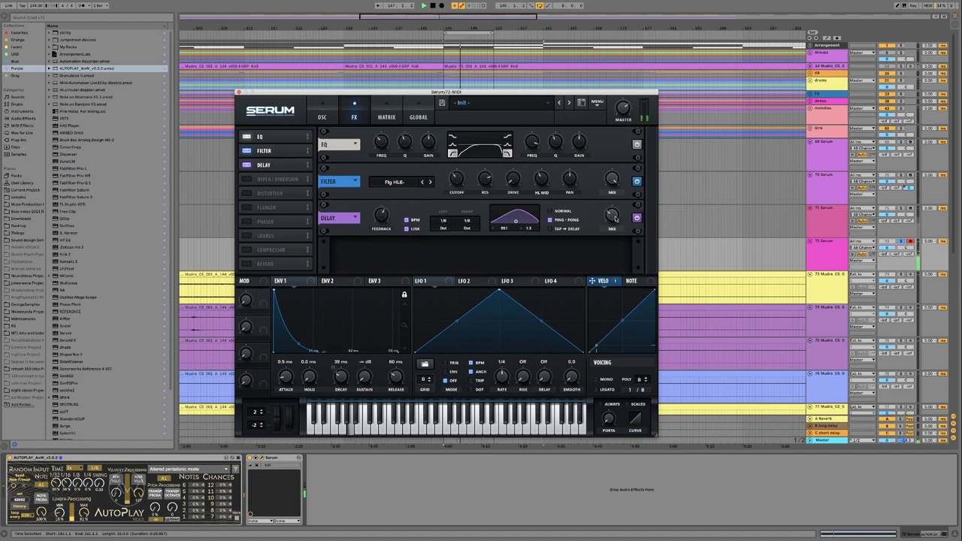
{"action": "mouse_move", "coordinate": [614, 205]}
{"action": "left_click_drag", "start_coordinate": [615, 206], "coordinate": [613, 213]}
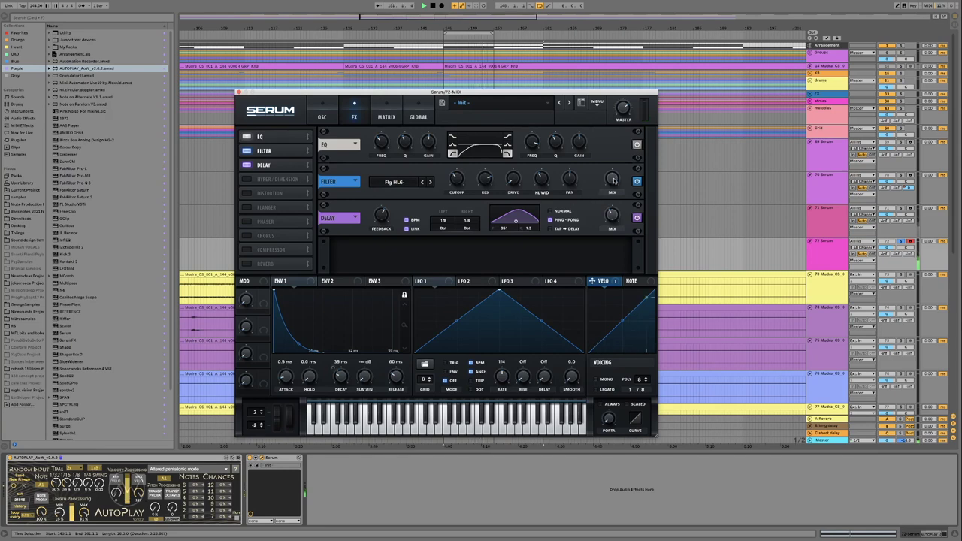
{"action": "mouse_move", "coordinate": [608, 198]}
Step: Enable the reverb and move it directly under the delay in Serum's FX chain
{"action": "left_click", "coordinate": [262, 264]}
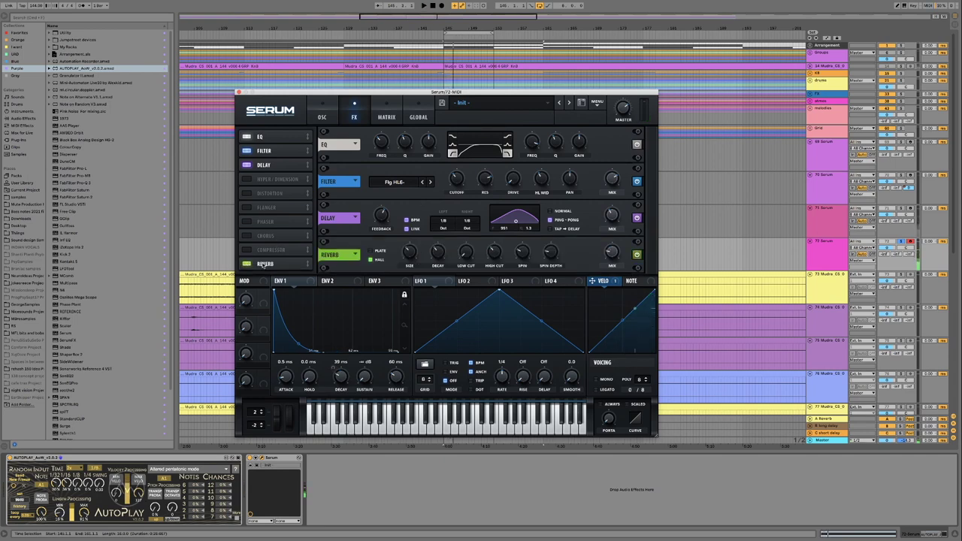
{"action": "left_click_drag", "start_coordinate": [262, 264], "coordinate": [272, 183]}
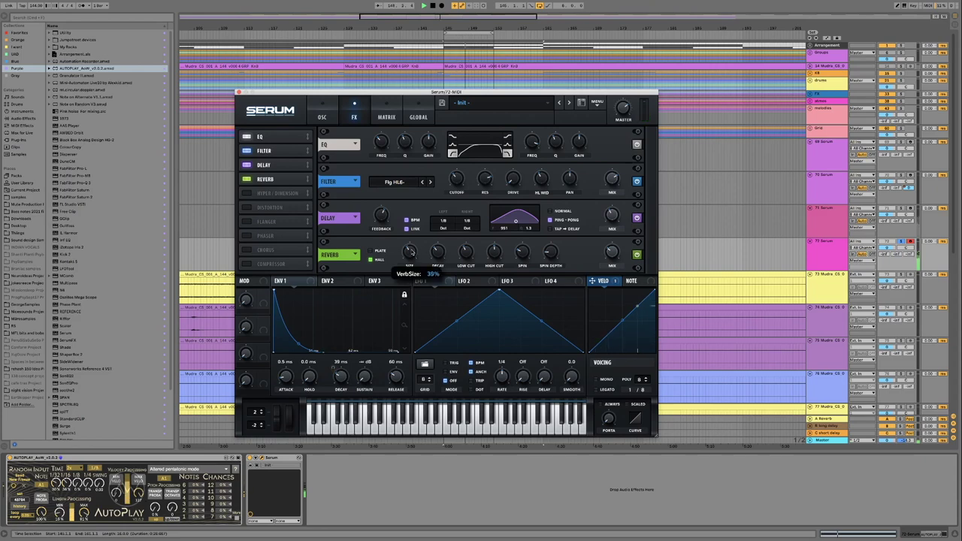
{"action": "mouse_move", "coordinate": [444, 254]}
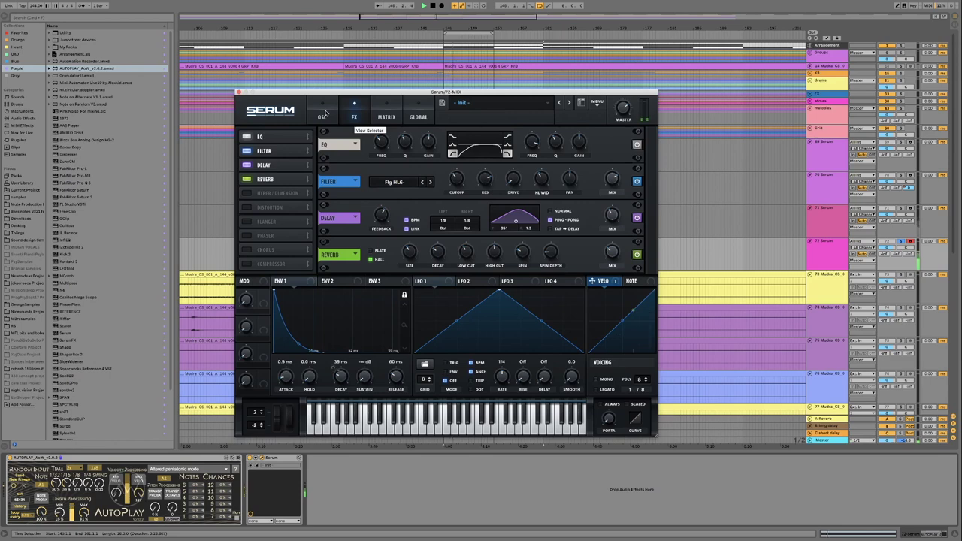
{"action": "left_click", "coordinate": [324, 115]}
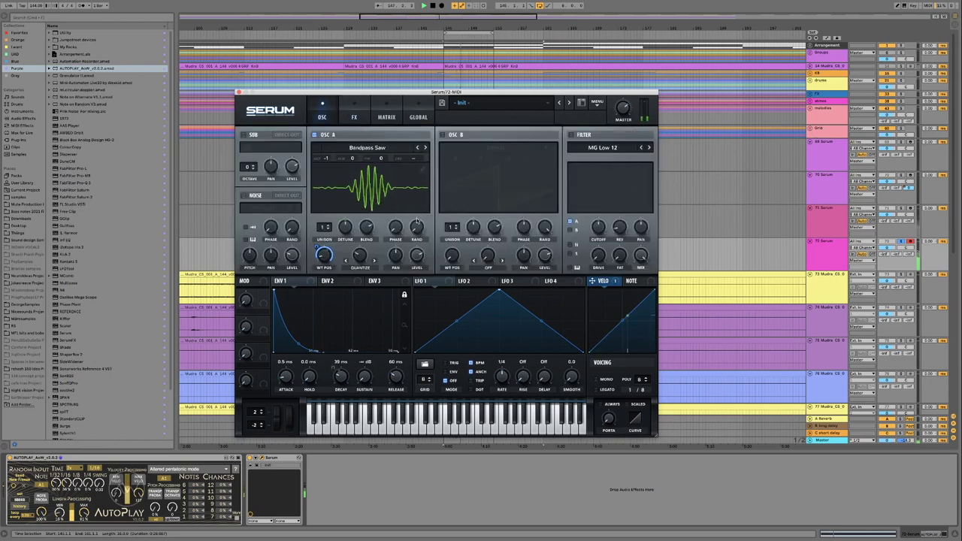
{"action": "key", "text": "space"}
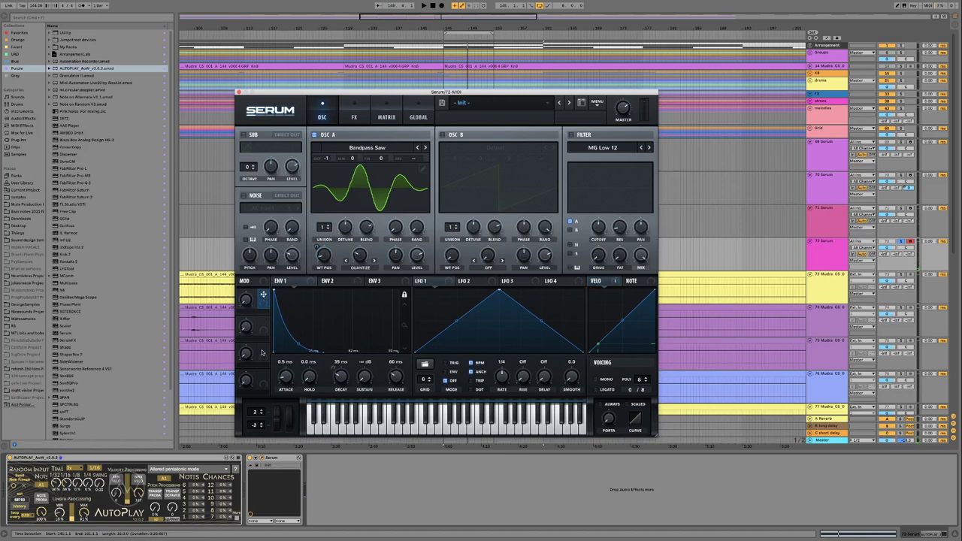
{"action": "left_click_drag", "start_coordinate": [262, 353], "coordinate": [353, 246]}
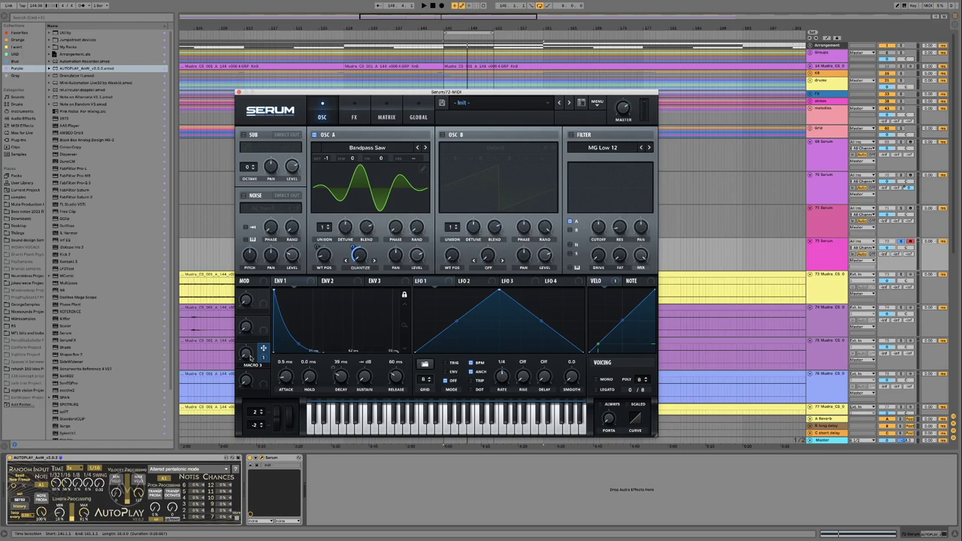
{"action": "key", "text": "space"}
{"action": "mouse_move", "coordinate": [248, 355]}
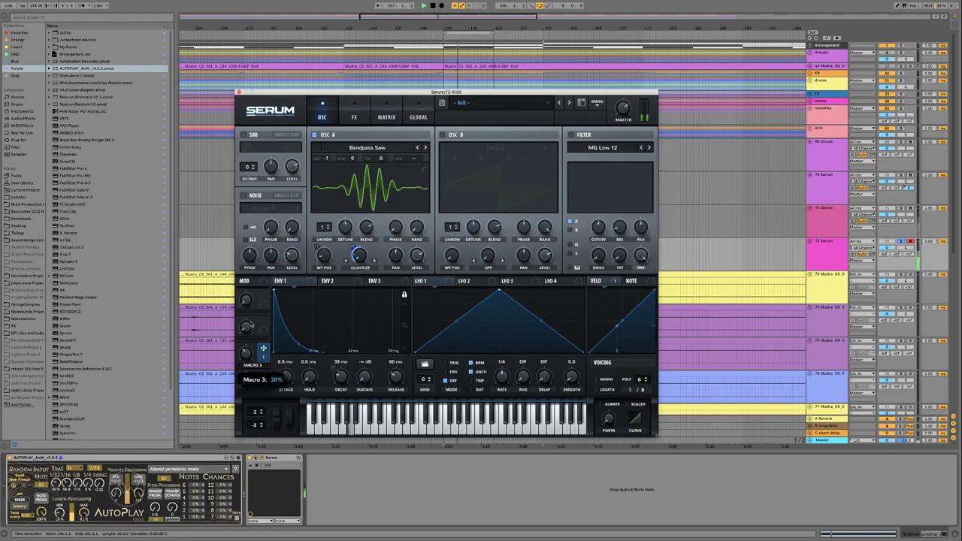
{"action": "left_click_drag", "start_coordinate": [248, 354], "coordinate": [255, 312]}
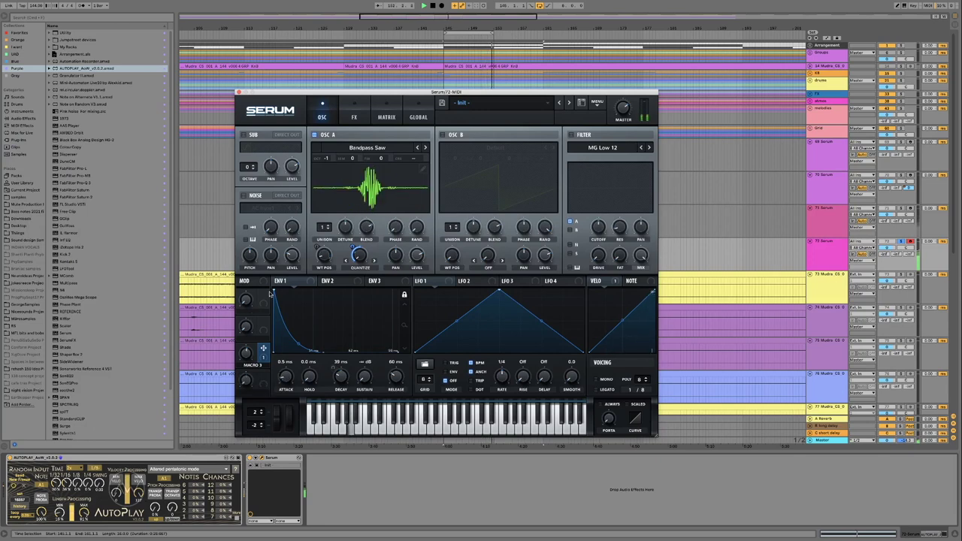
{"action": "left_click", "coordinate": [354, 117]}
{"action": "mouse_move", "coordinate": [602, 191]}
{"action": "left_mouse_down"}
{"action": "mouse_move", "coordinate": [427, 193]}
{"action": "mouse_move", "coordinate": [639, 194]}
{"action": "mouse_move", "coordinate": [613, 187]}
{"action": "left_mouse_up"}
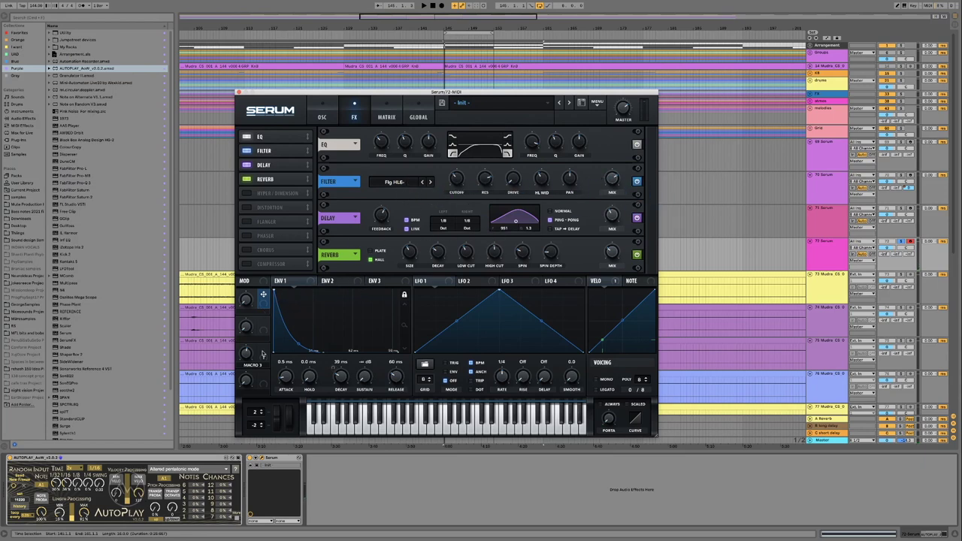
{"action": "left_click", "coordinate": [320, 113]}
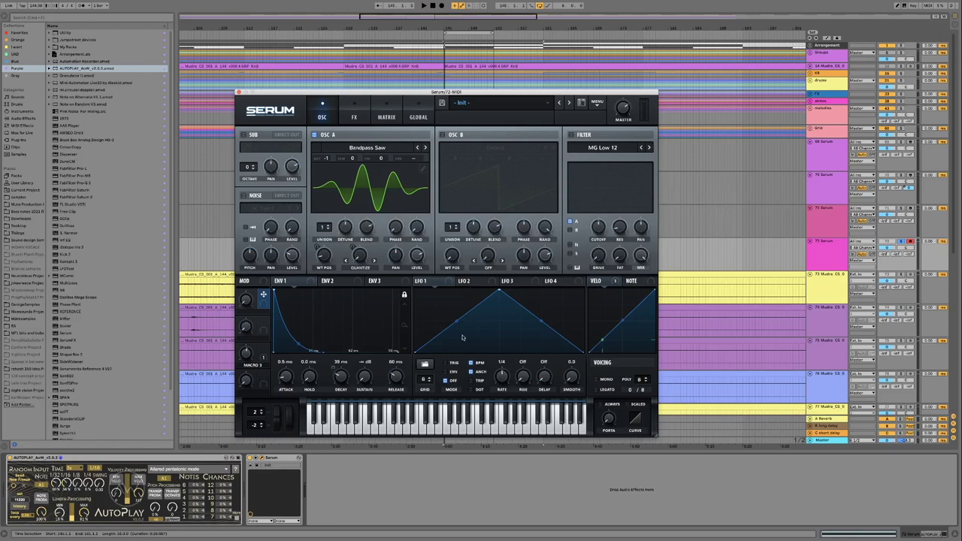
Step: Assign NoteOn Rand2 as a modulation source for oscillator A's pan
{"action": "key", "text": "space"}
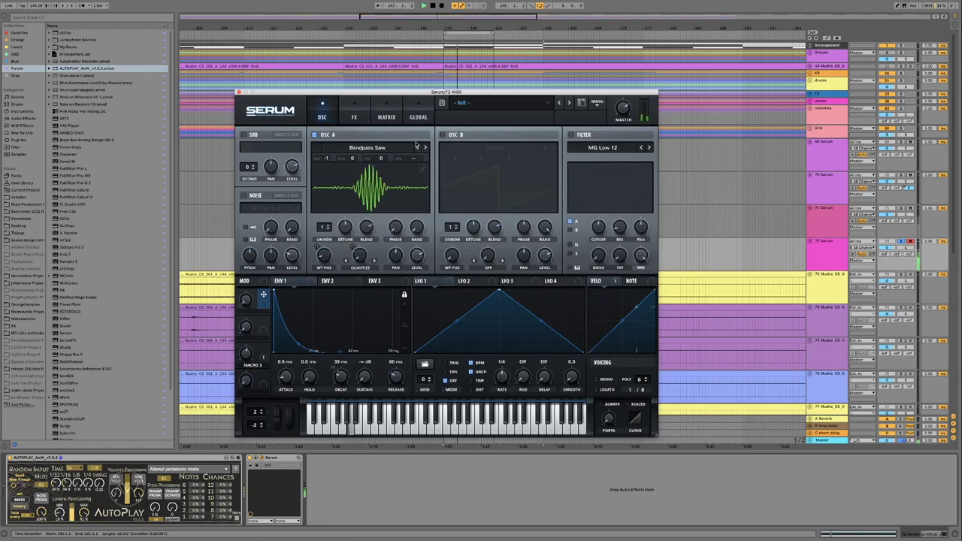
{"action": "key", "text": "space"}
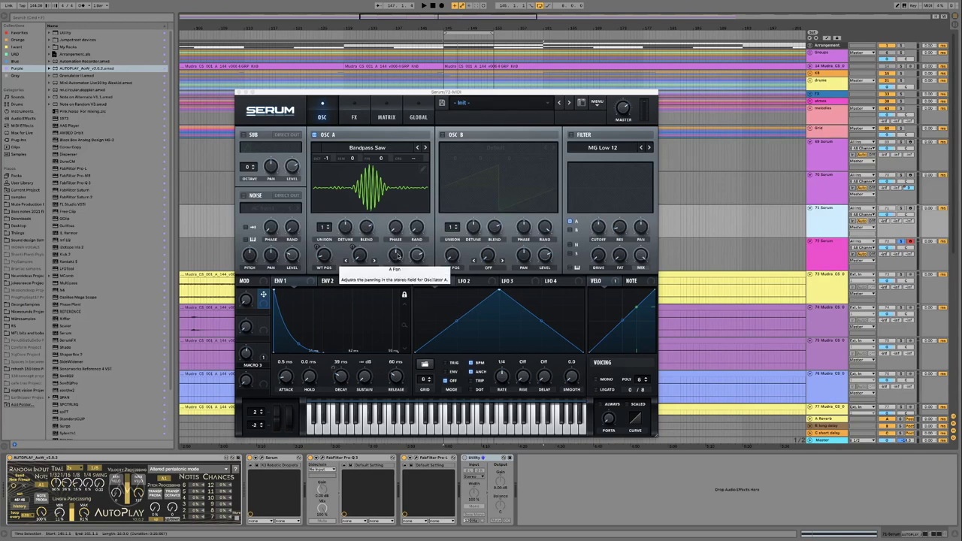
{"action": "right_click", "coordinate": [394, 256]}
{"action": "mouse_move", "coordinate": [426, 293]}
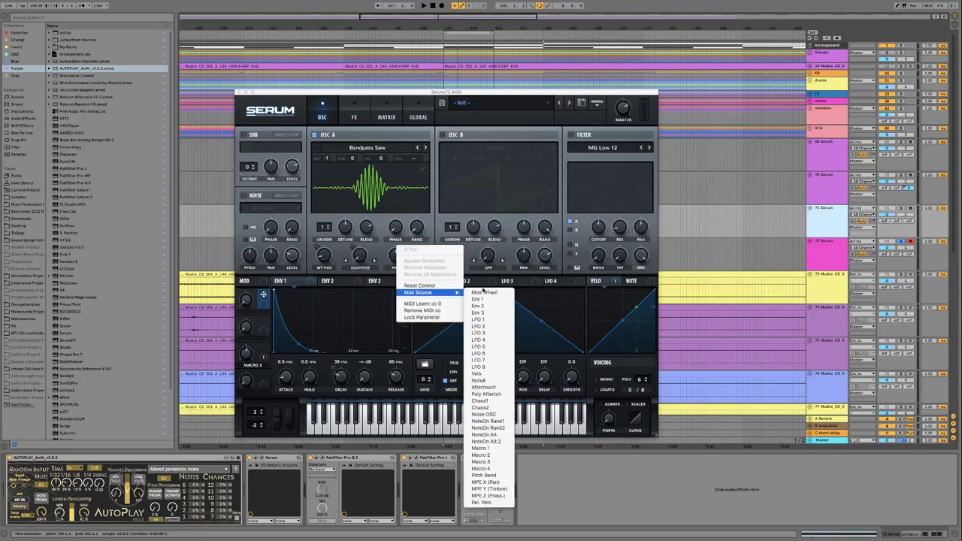
{"action": "left_click", "coordinate": [487, 428]}
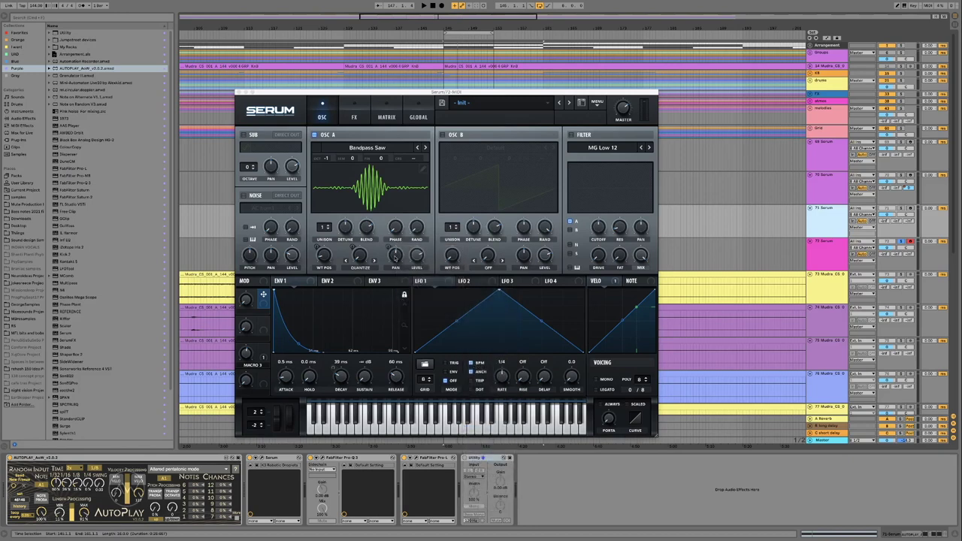
Step: Lower the random pan amount in the matrix, audition it, and close Serum
{"action": "left_click", "coordinate": [387, 117]}
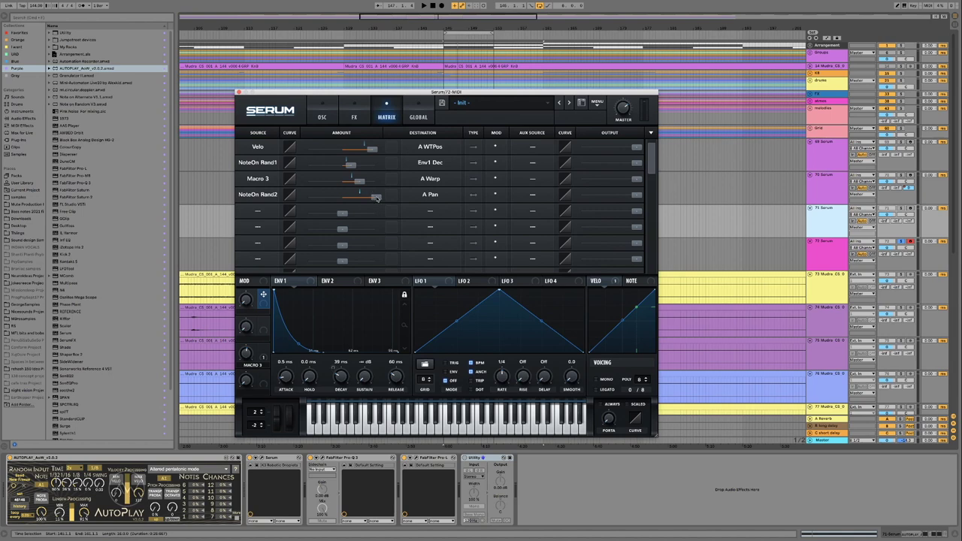
{"action": "left_click_drag", "start_coordinate": [377, 199], "coordinate": [356, 200]}
{"action": "key", "text": "space"}
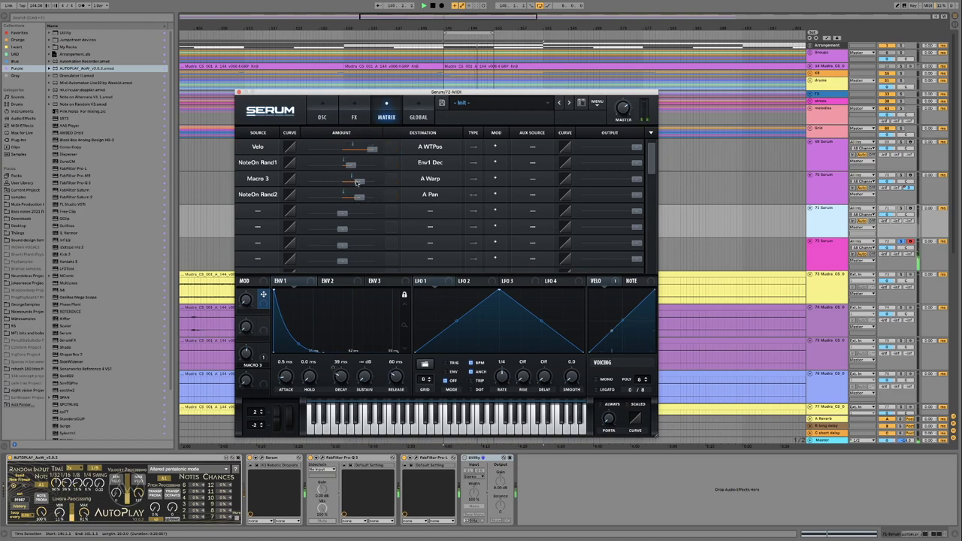
{"action": "left_click", "coordinate": [322, 117]}
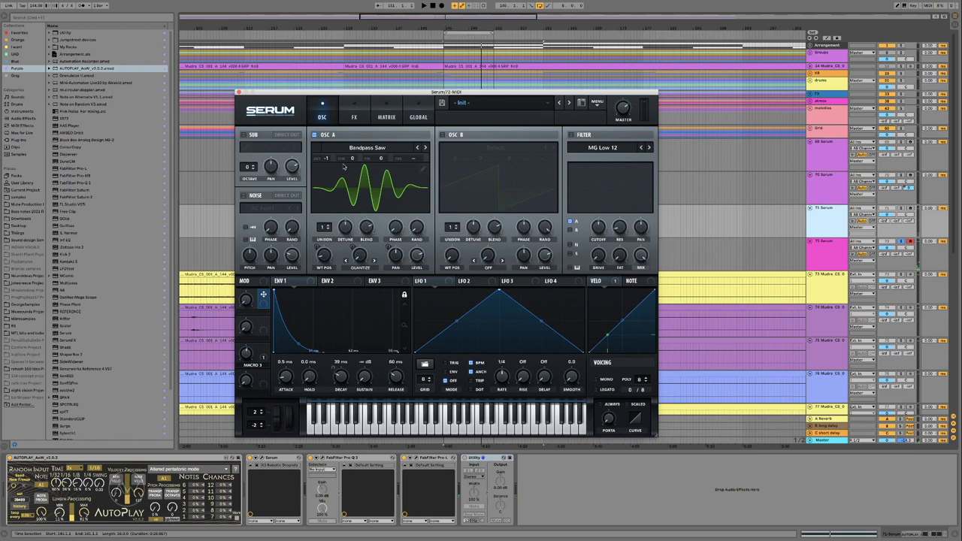
{"action": "left_click", "coordinate": [239, 92]}
Step: Load Pro-Q 3 on the 72 Serum track and add a lowered high-cut band
{"action": "key", "text": "Down"}
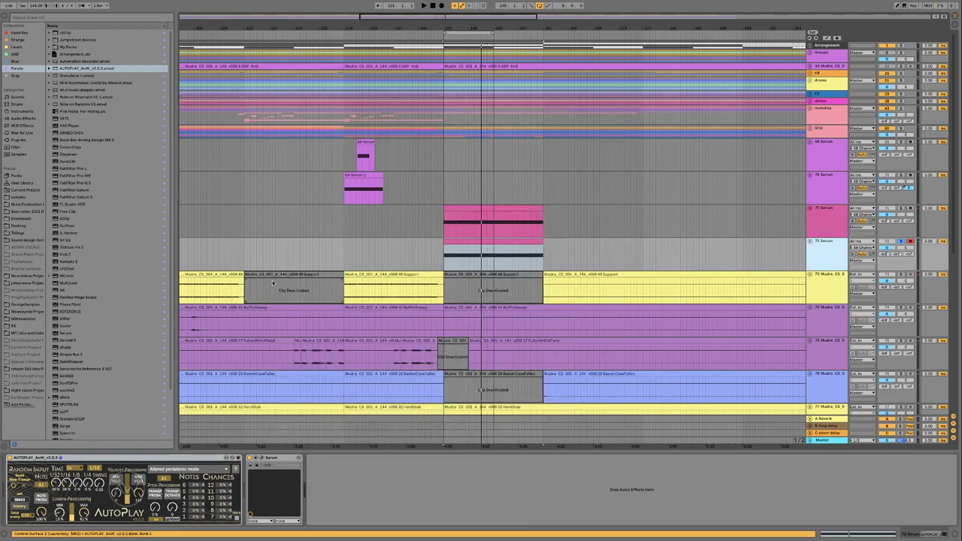
{"action": "double_click", "coordinate": [75, 183]}
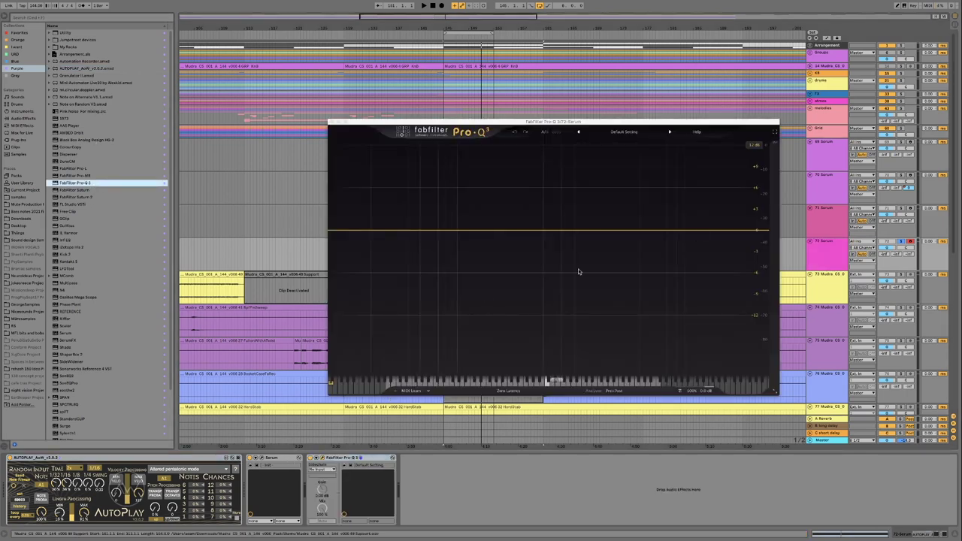
{"action": "double_click", "coordinate": [761, 231]}
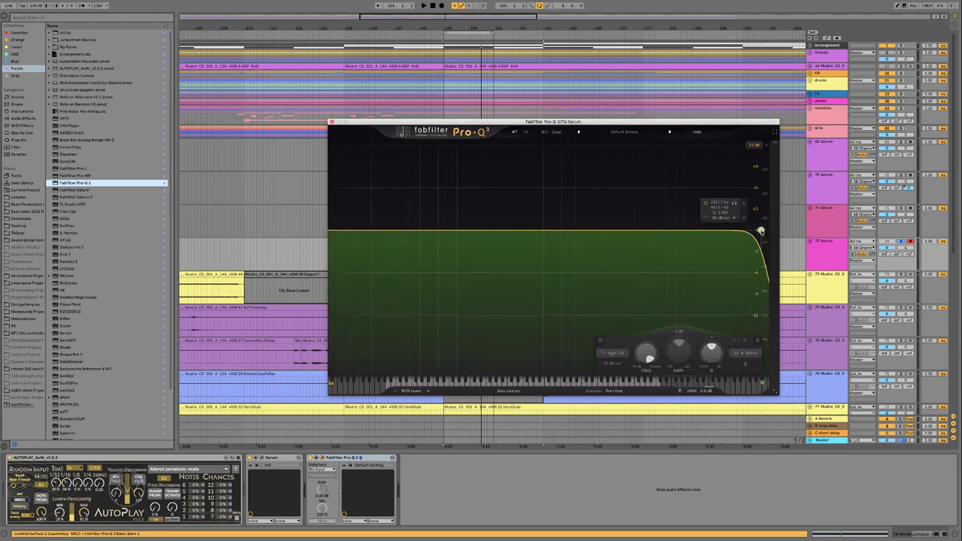
{"action": "left_click_drag", "start_coordinate": [761, 231], "coordinate": [703, 233]}
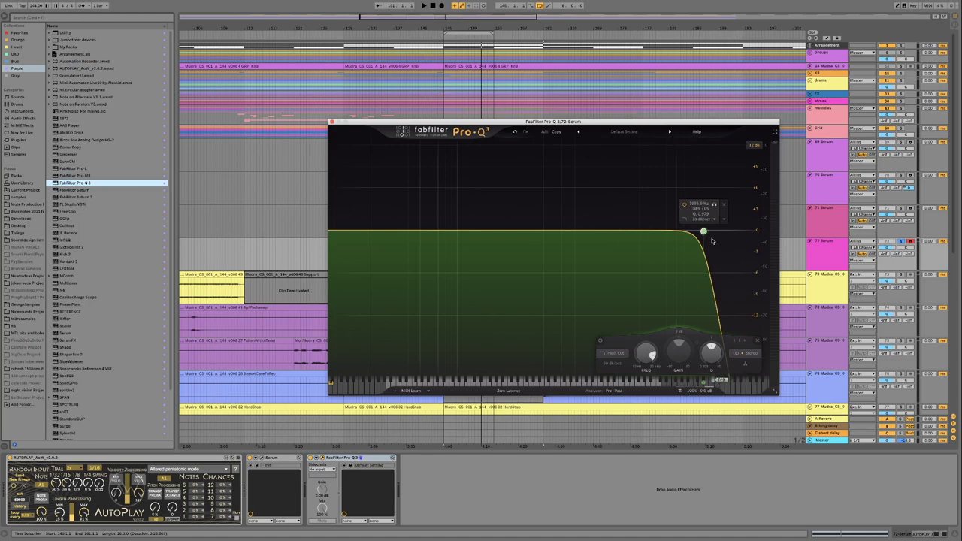
{"action": "key", "text": "space"}
{"action": "left_click_drag", "start_coordinate": [704, 232], "coordinate": [699, 231]}
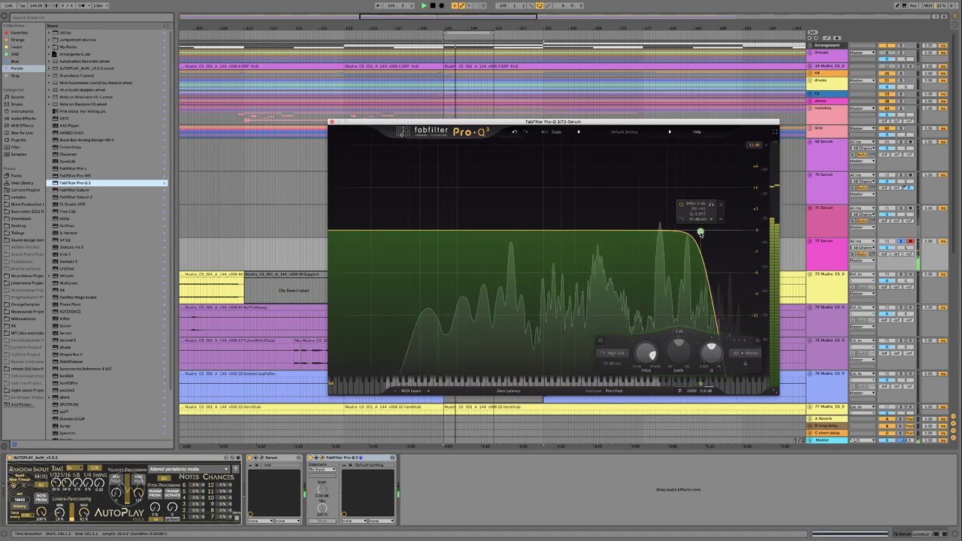
{"action": "key", "text": "space"}
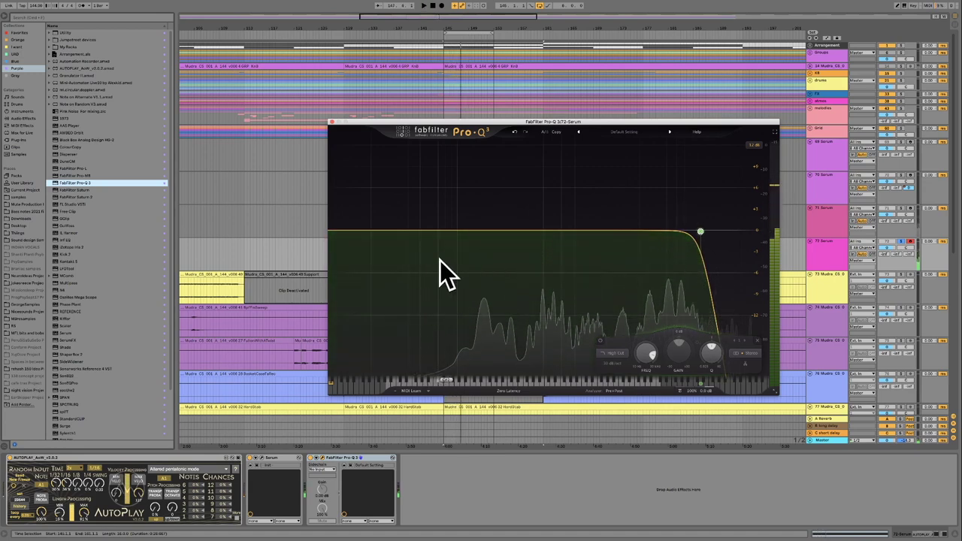
Step: Add a 24 dB/oct low cut at 144 Hz to complete the bandpass
{"action": "left_click_drag", "start_coordinate": [375, 235], "coordinate": [492, 231]}
{"action": "key", "text": "space"}
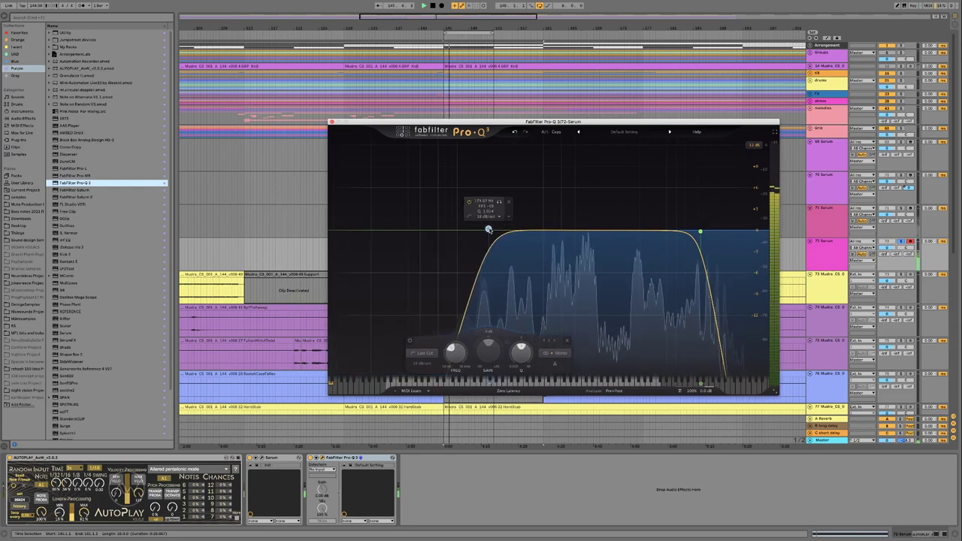
{"action": "left_click_drag", "start_coordinate": [488, 230], "coordinate": [477, 232]}
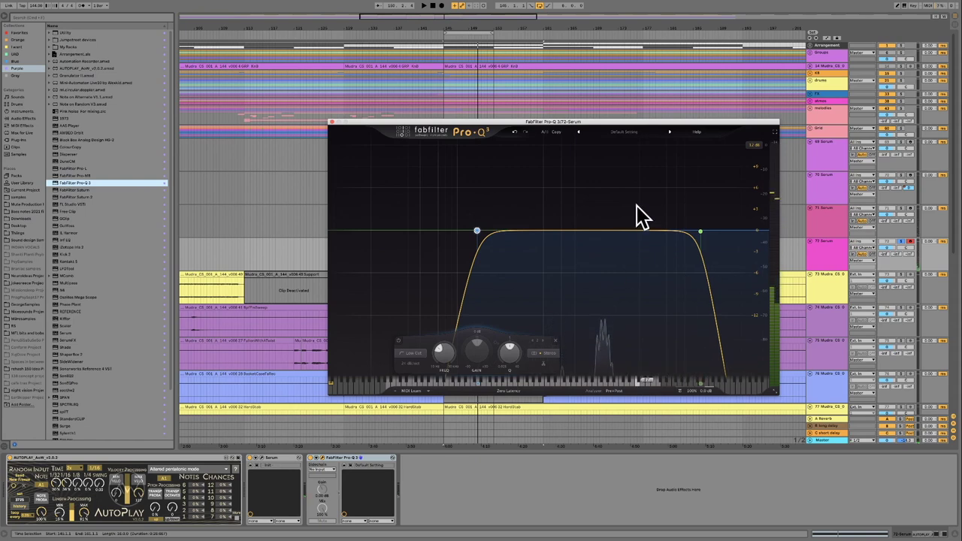
{"action": "key", "text": "super+alt+p"}
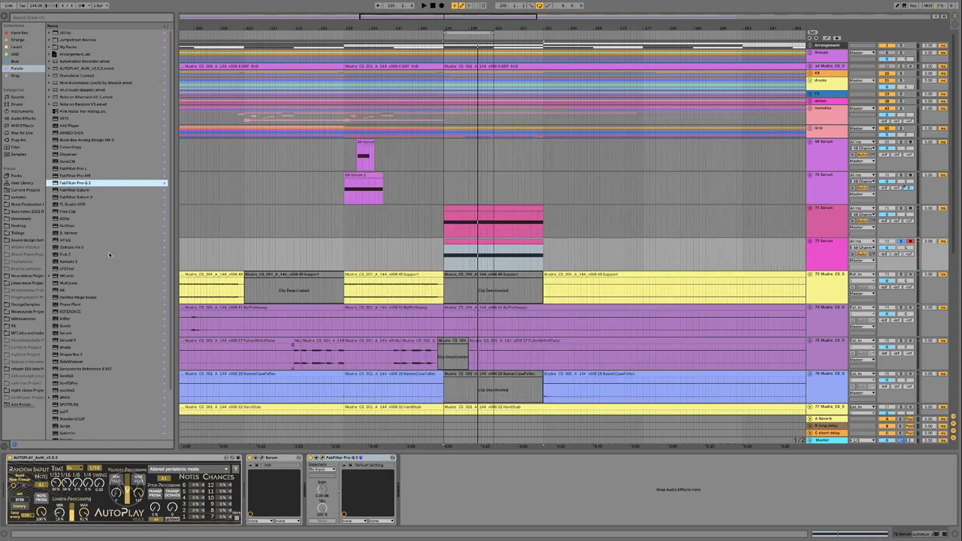
Step: Add Pro-L after Pro-Q 3 on track 72 and raise its gain to about +11.8 dB
{"action": "left_click", "coordinate": [87, 169]}
{"action": "left_click_drag", "start_coordinate": [408, 389], "coordinate": [443, 464]}
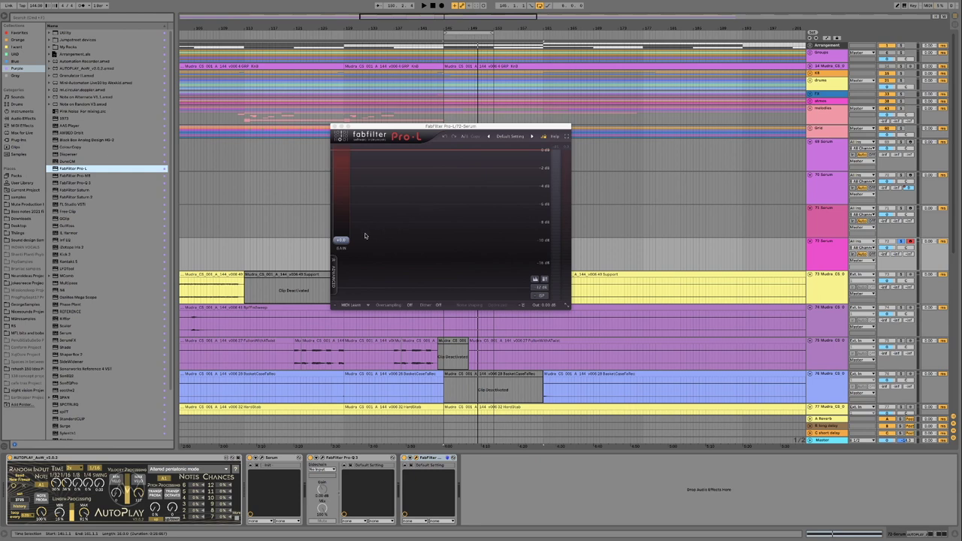
{"action": "left_click_drag", "start_coordinate": [350, 240], "coordinate": [347, 183]}
{"action": "key", "text": "space"}
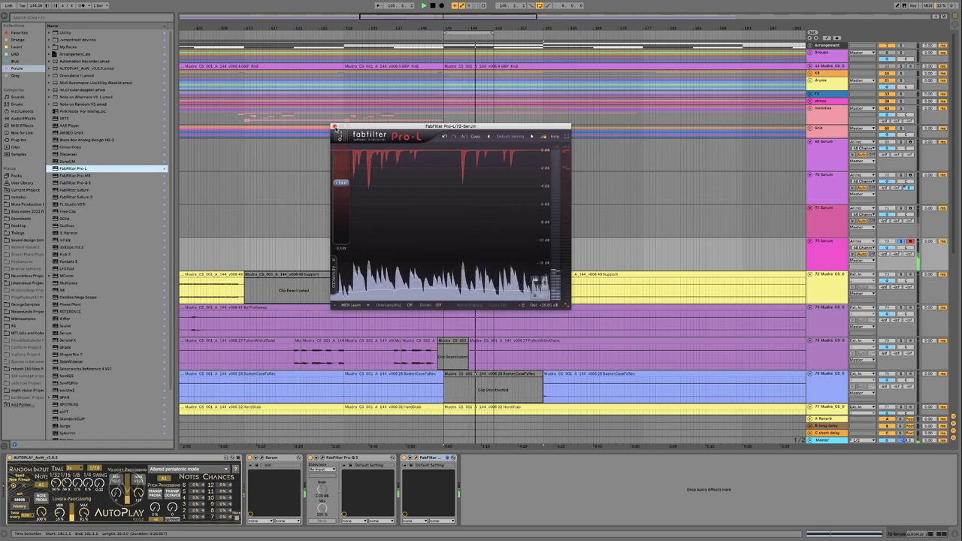
Step: Close Pro-L, unsolo the 72 Serum track, and play the arrangement from bar 140
{"action": "left_click", "coordinate": [334, 127]}
{"action": "key", "text": "space"}
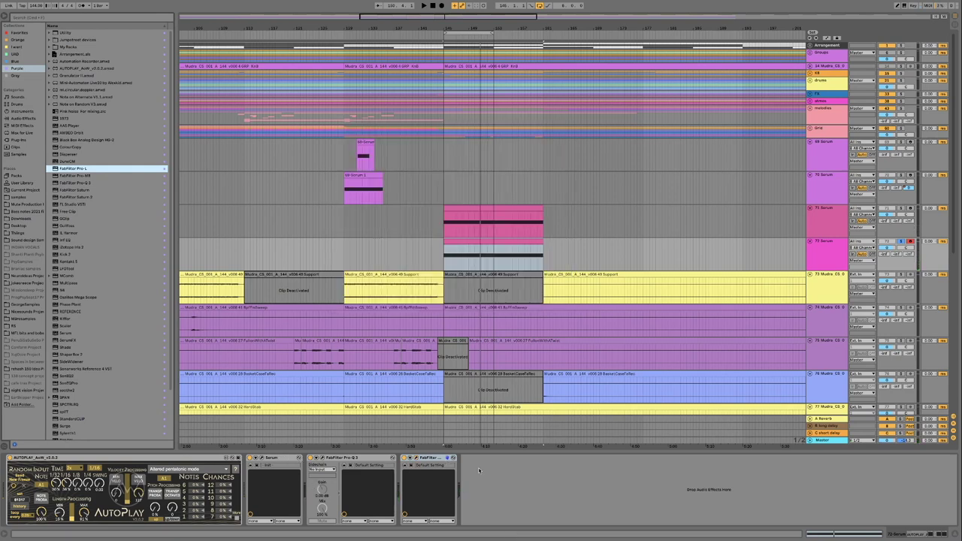
{"action": "left_click", "coordinate": [432, 459]}
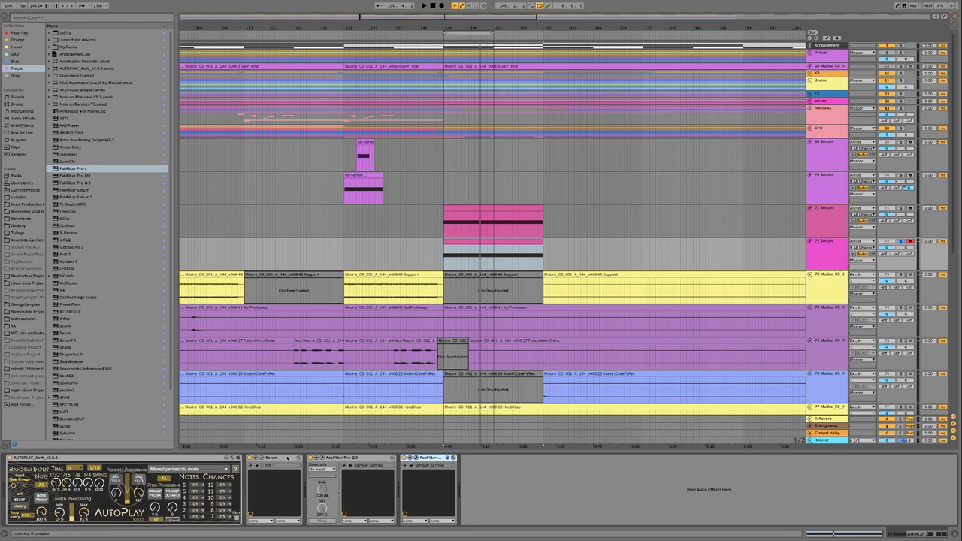
{"action": "left_click", "coordinate": [286, 458]}
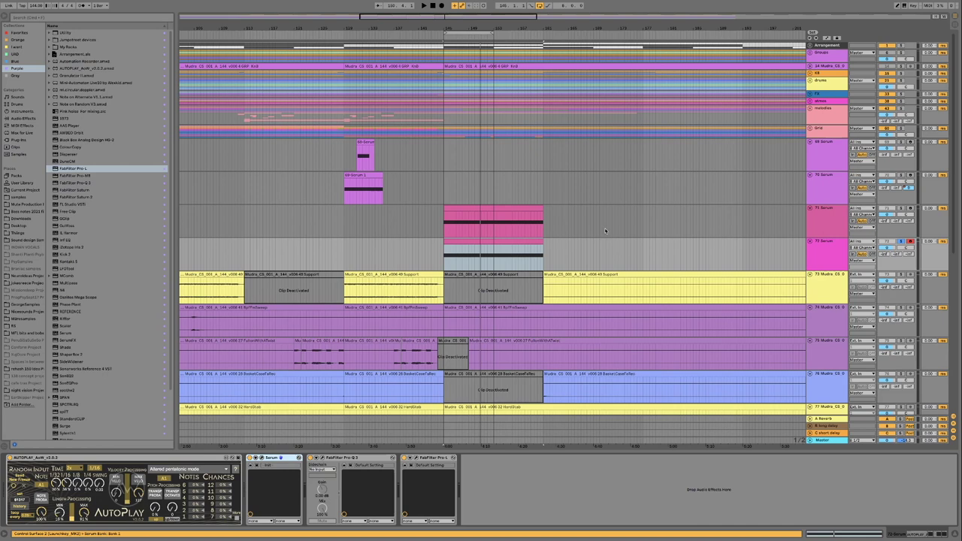
{"action": "left_click", "coordinate": [902, 241]}
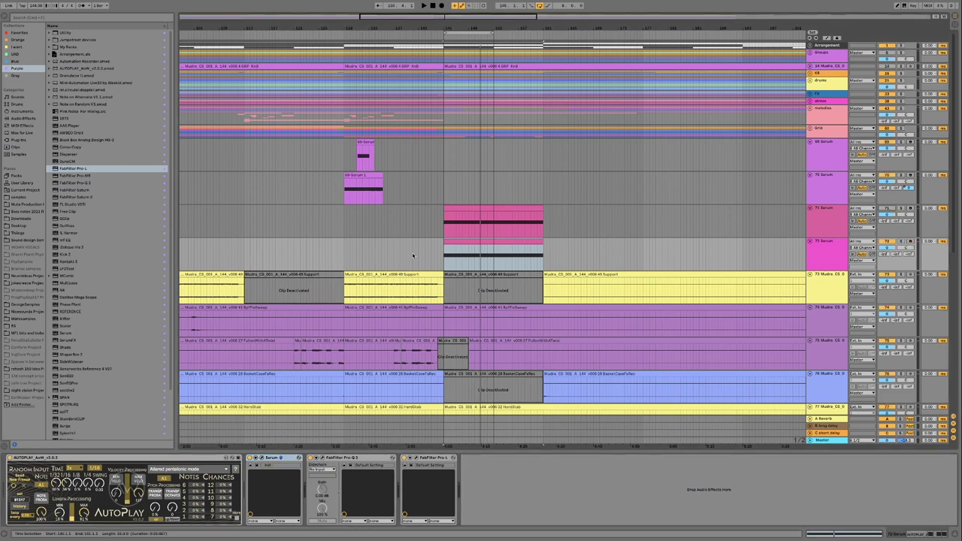
{"action": "left_click", "coordinate": [413, 255]}
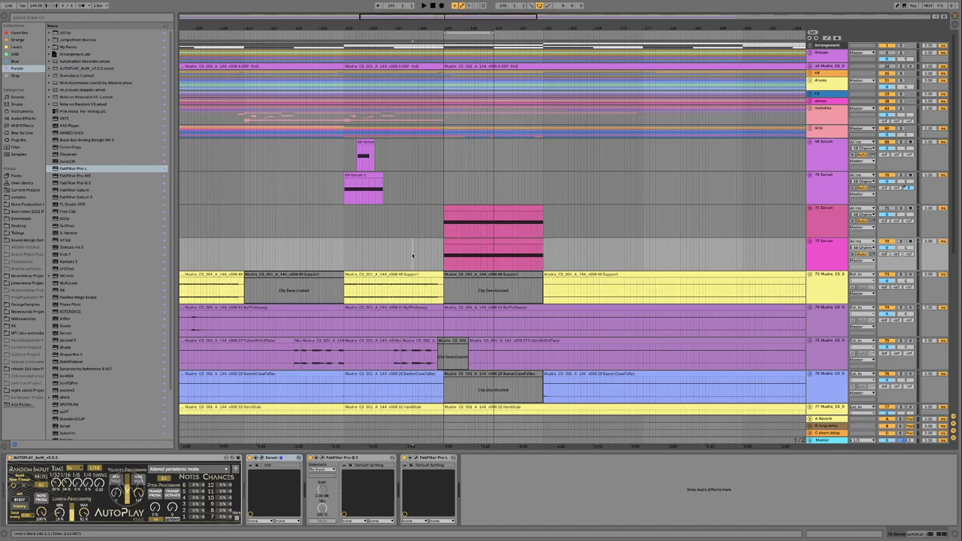
{"action": "key", "text": "space"}
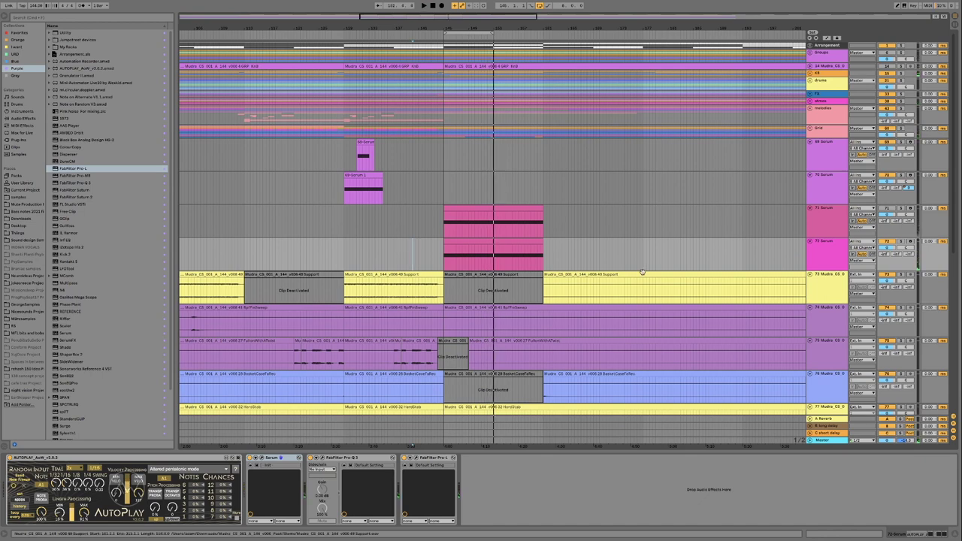
{"action": "scroll", "coordinate": [467, 238], "scroll_direction": "down", "scroll_amount": 1}
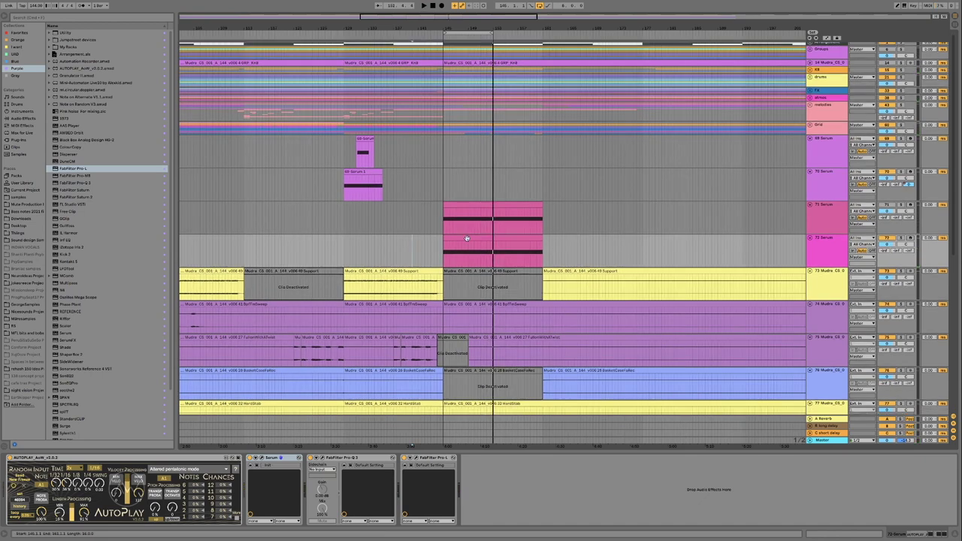